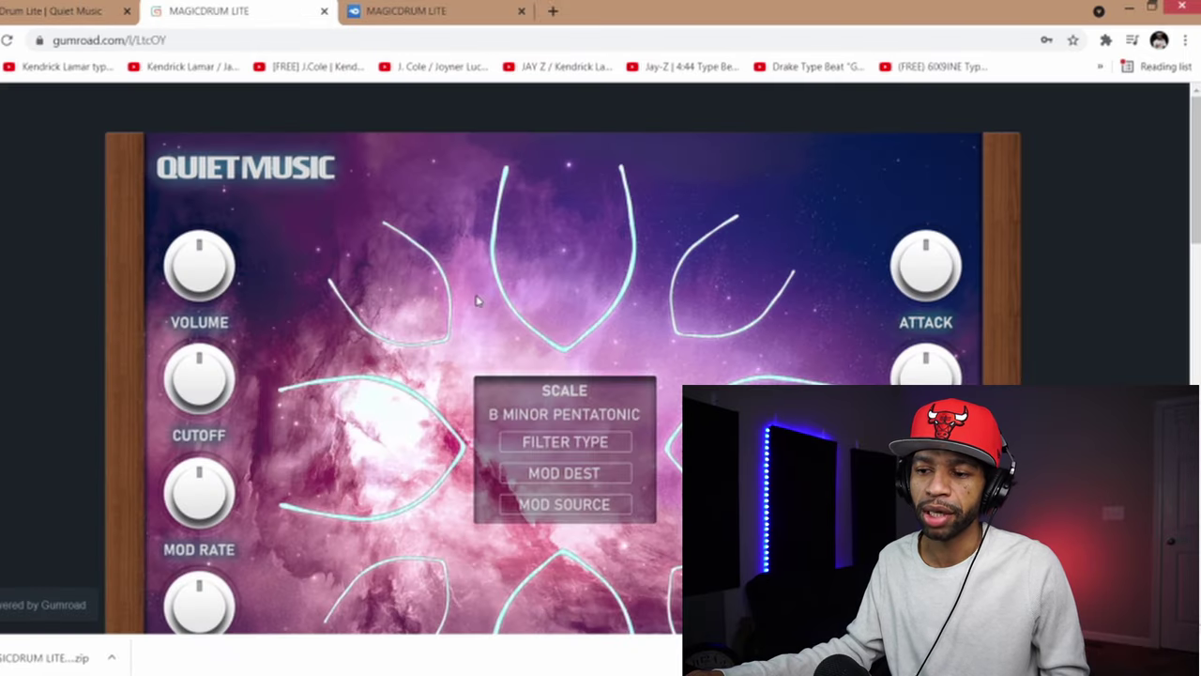
Enter 0 as the price for MagicDrum Lite at the end of its product page and proceed to checkout.
scroll(480, 298, "down", 3)
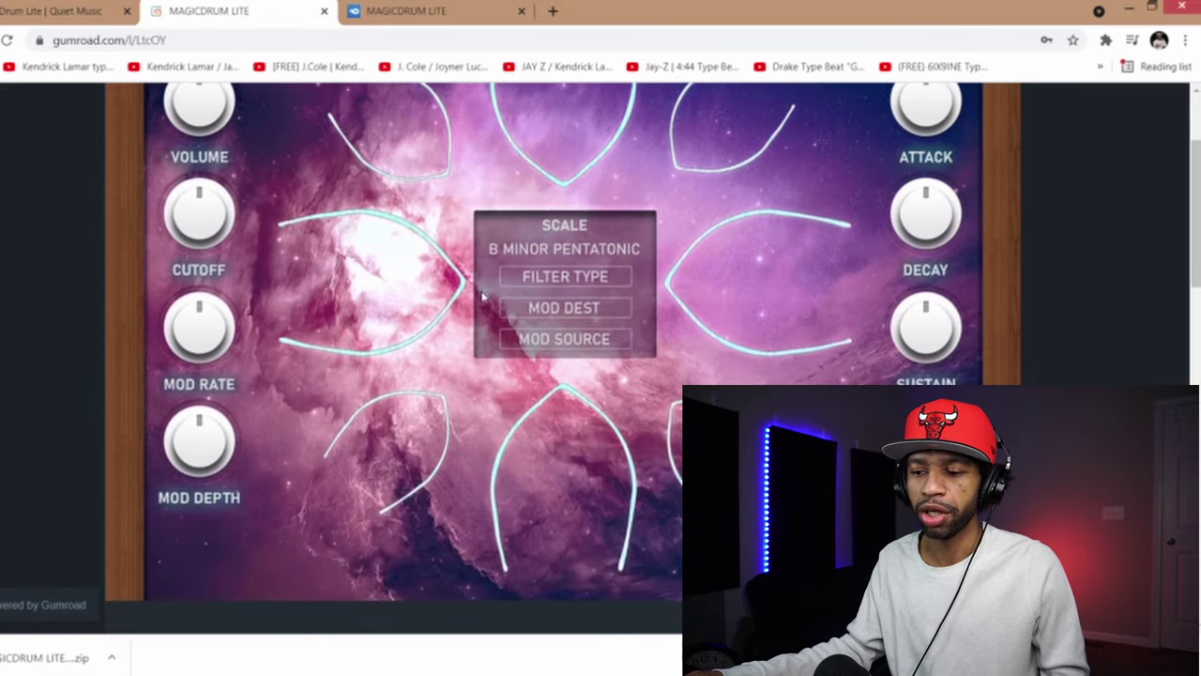
scroll(481, 297, "down", 5)
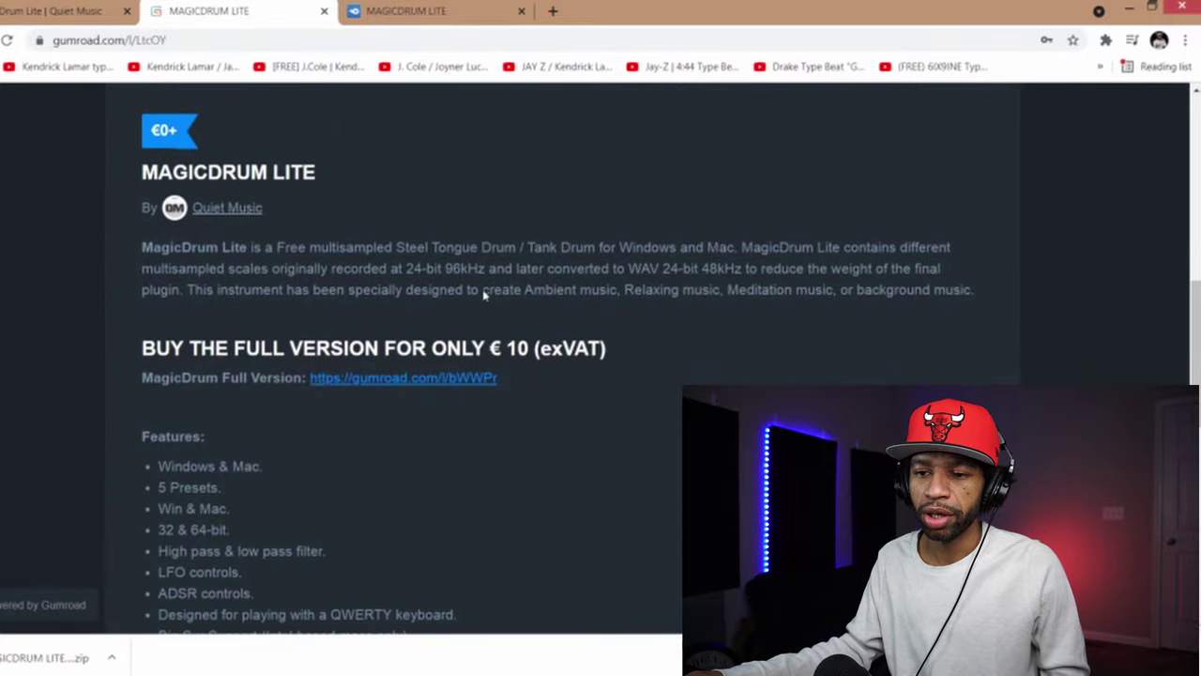
scroll(375, 311, "down", 5)
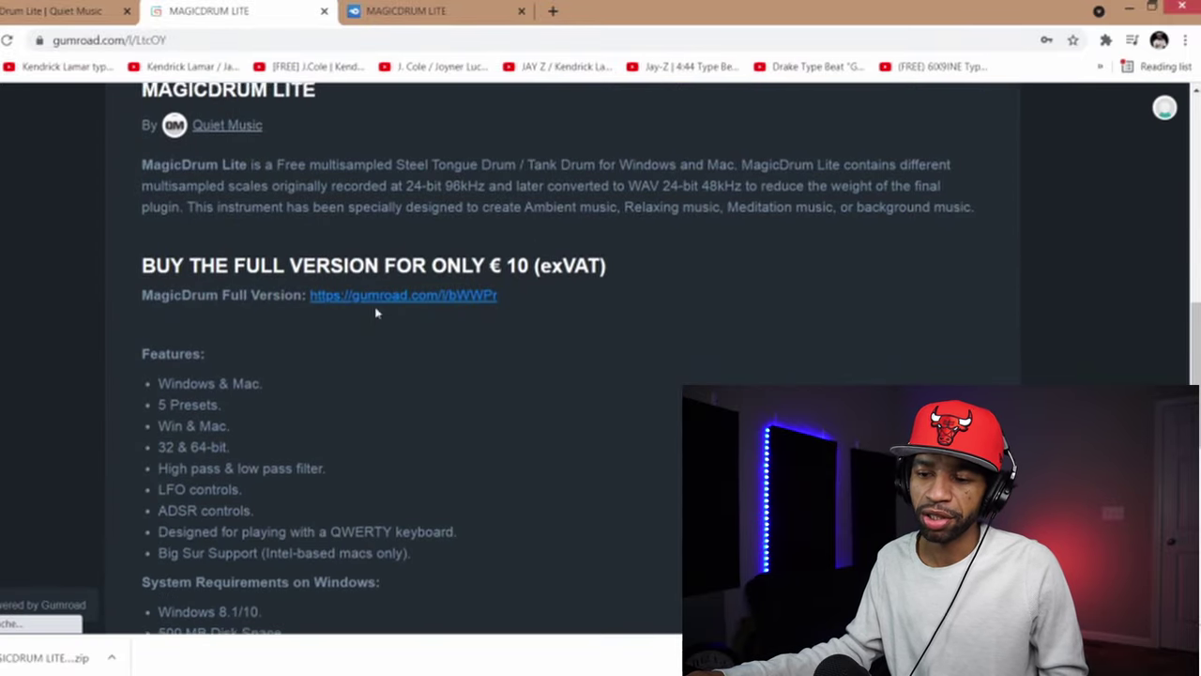
scroll(382, 308, "down", 2)
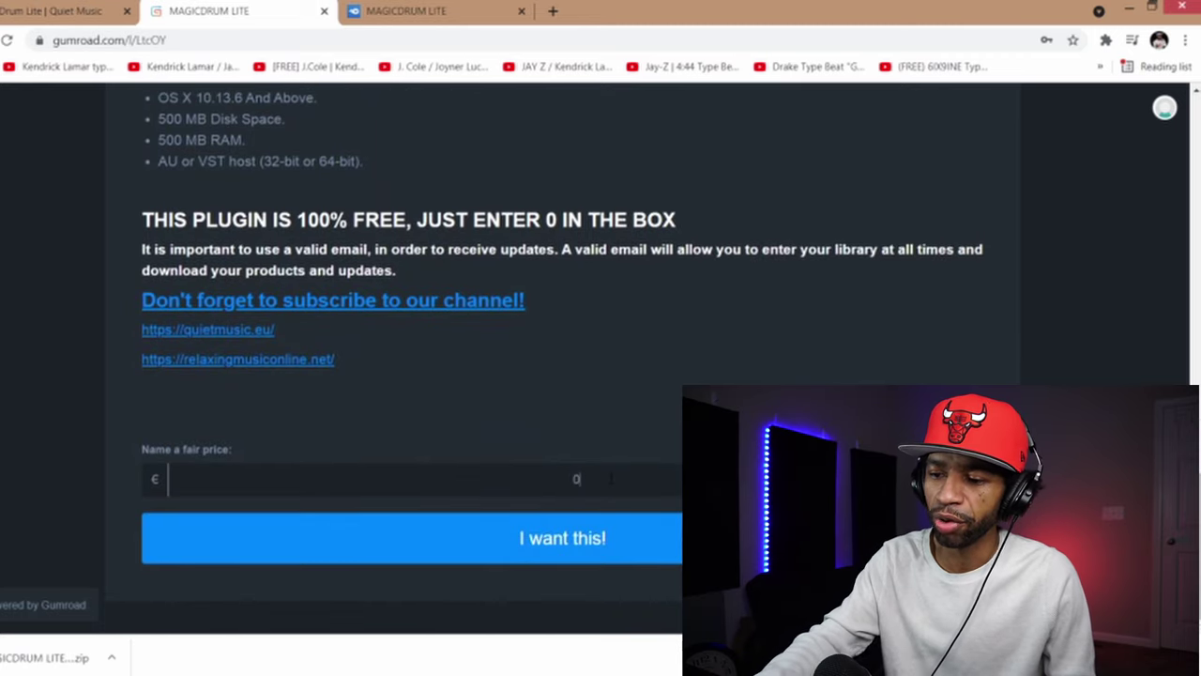
left_click(579, 544)
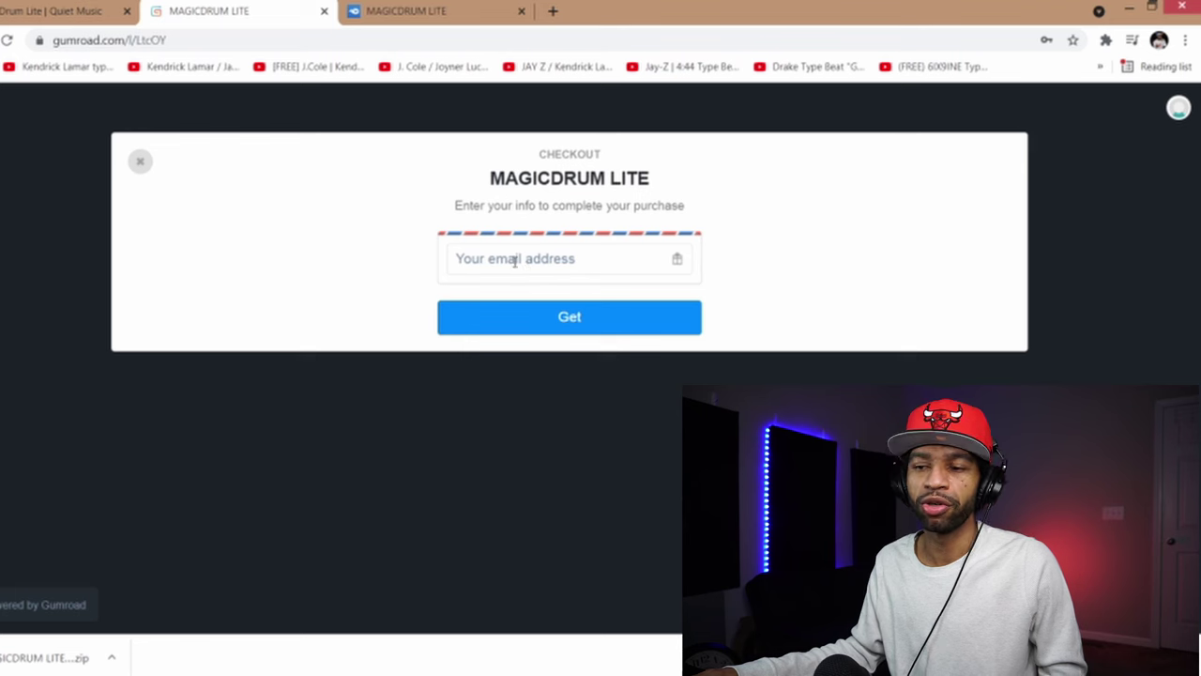
From the MediaFire page, bring up the VSTPlugins folder and select the plugin folder inside the downloaded MAGICDRUM LITE v1.0.0 VST WIN 64 bit archive.
left_click(435, 7)
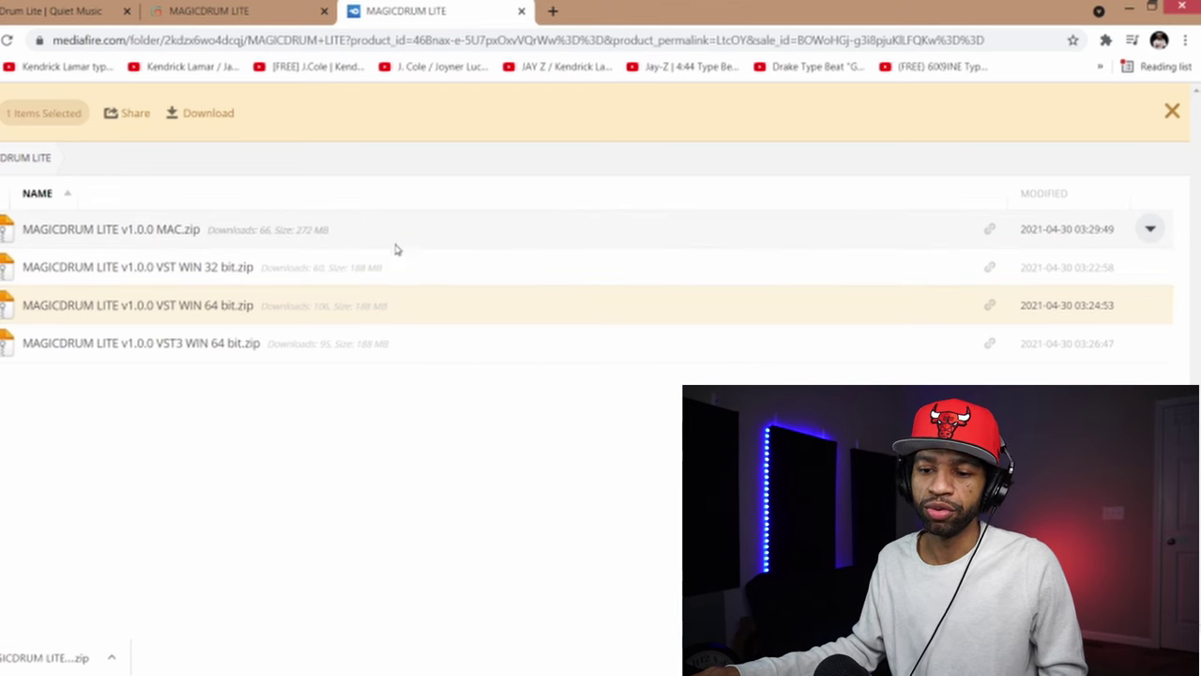
left_click(106, 658)
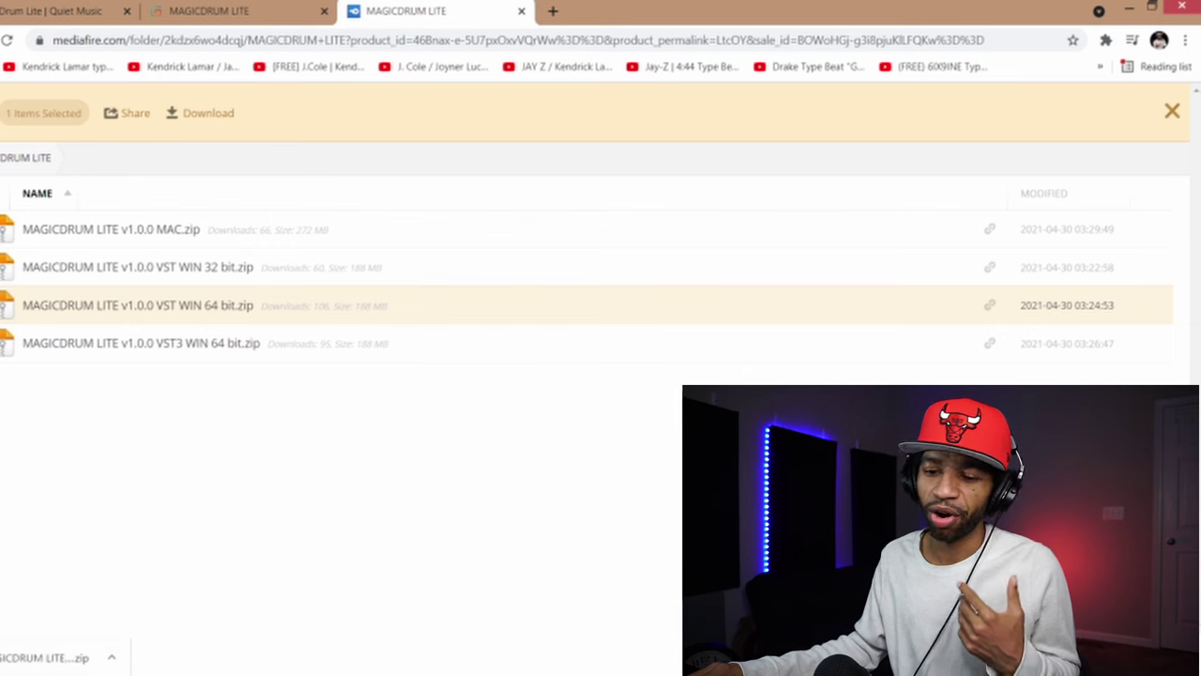
mouse_move(158, 671)
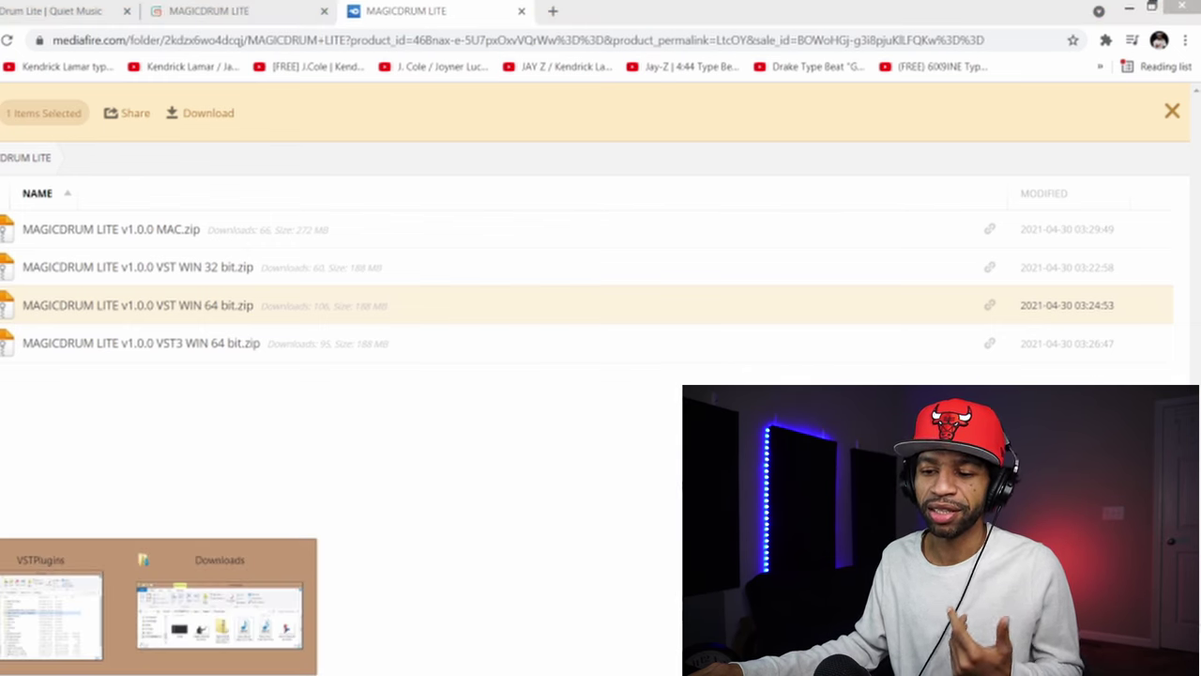
left_click(208, 631)
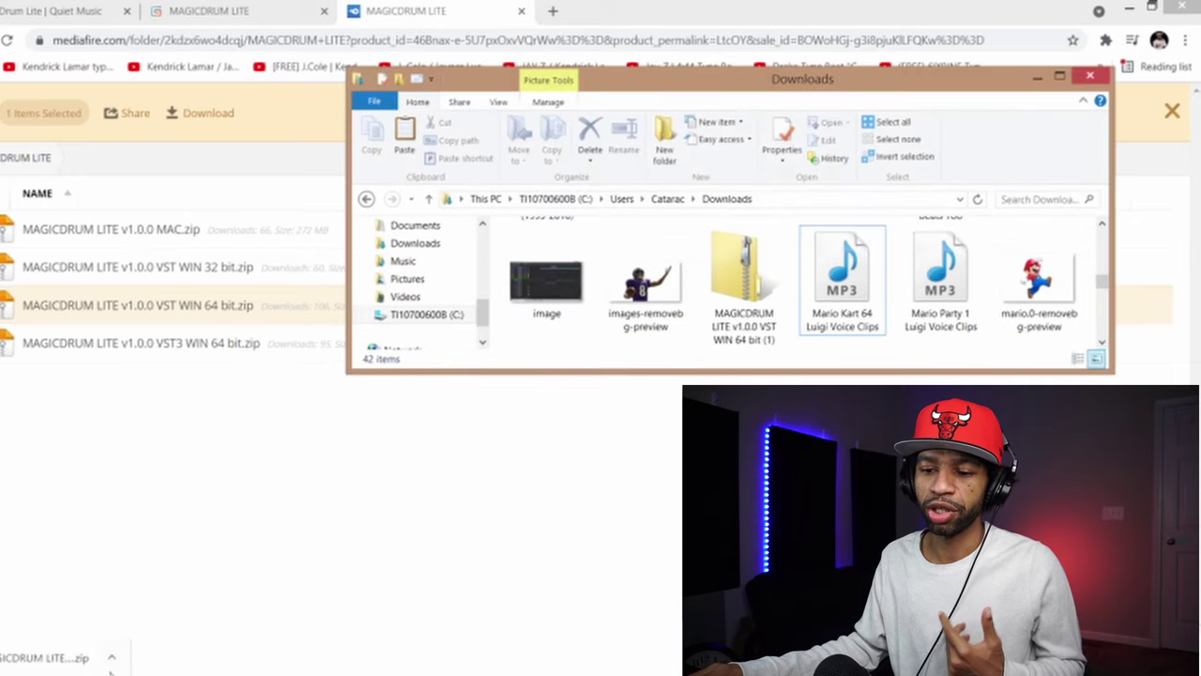
mouse_move(159, 671)
left_click(48, 604)
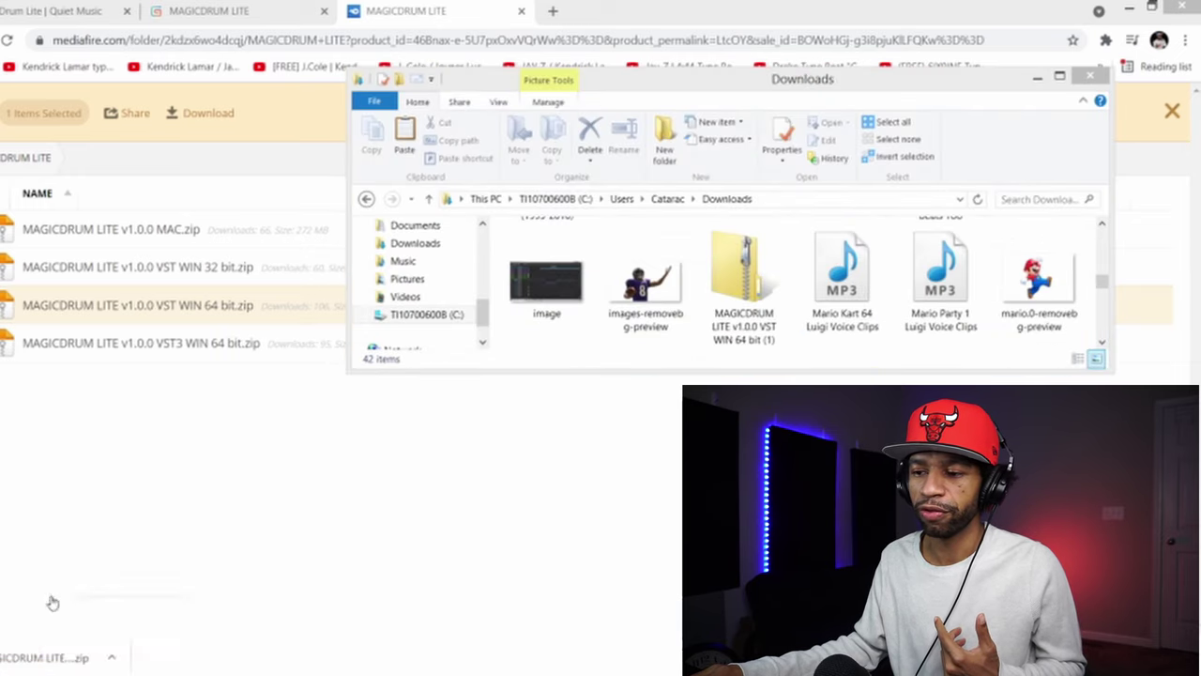
double_click(741, 282)
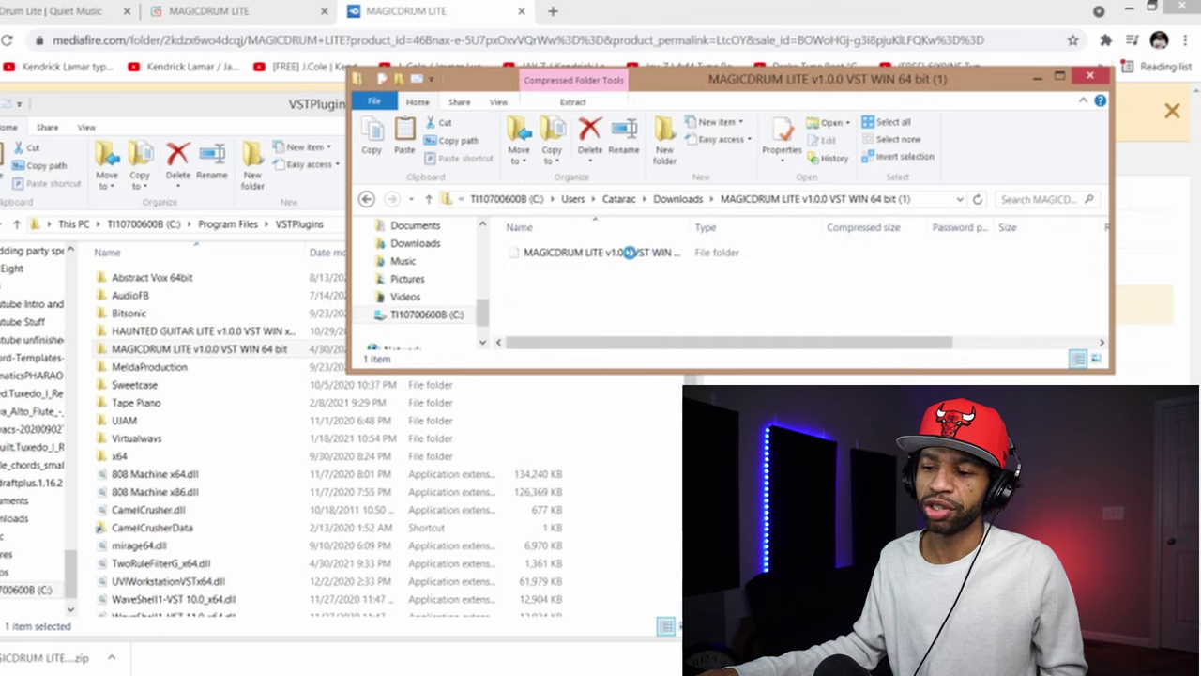
left_click_drag(636, 252, 572, 317)
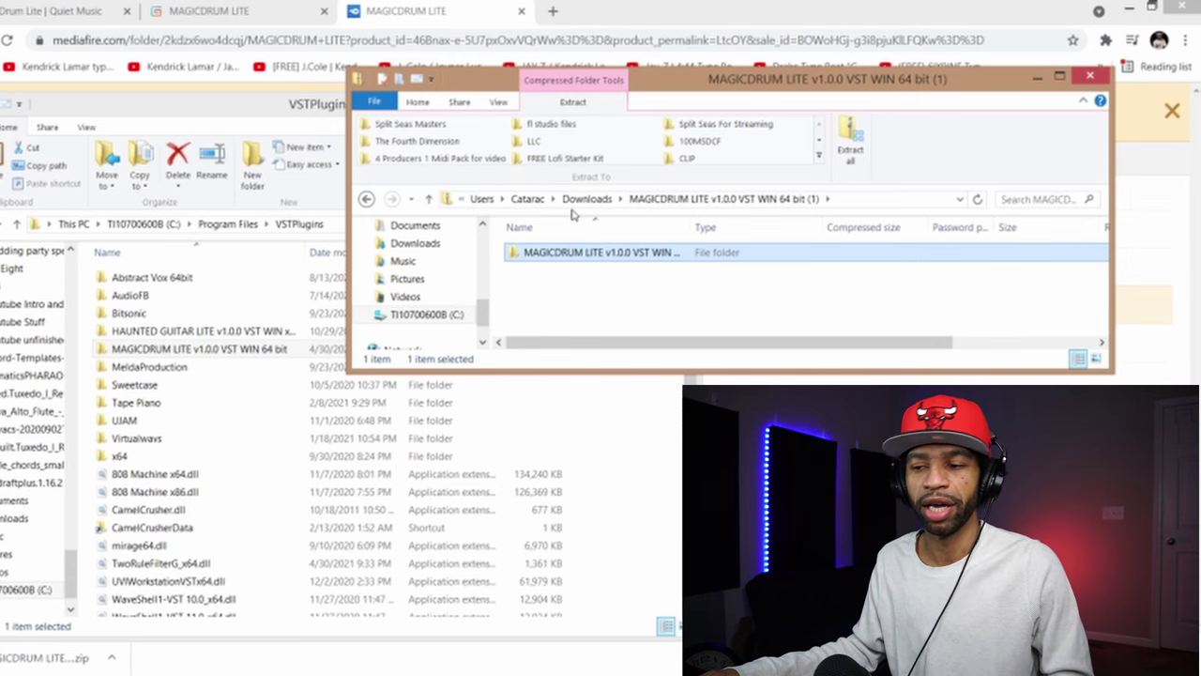
Close the archive, VSTPlugins and browser windows to switch to FL Studio.
left_click(1089, 76)
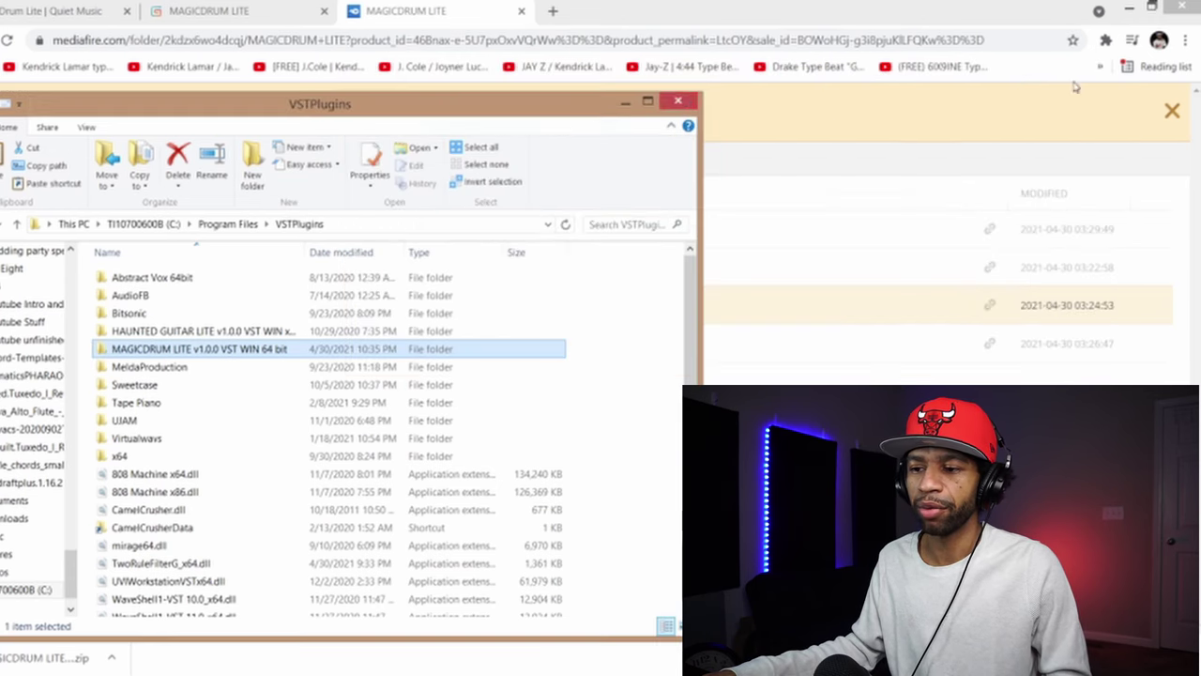
left_click(682, 101)
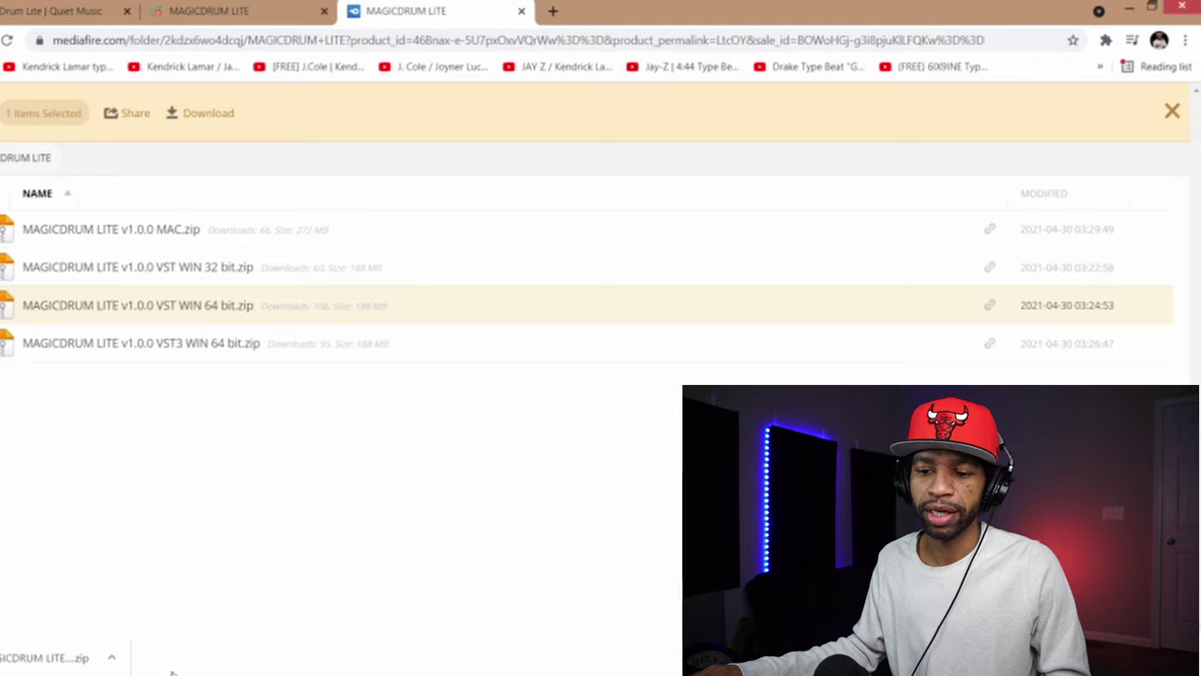
left_click(1181, 8)
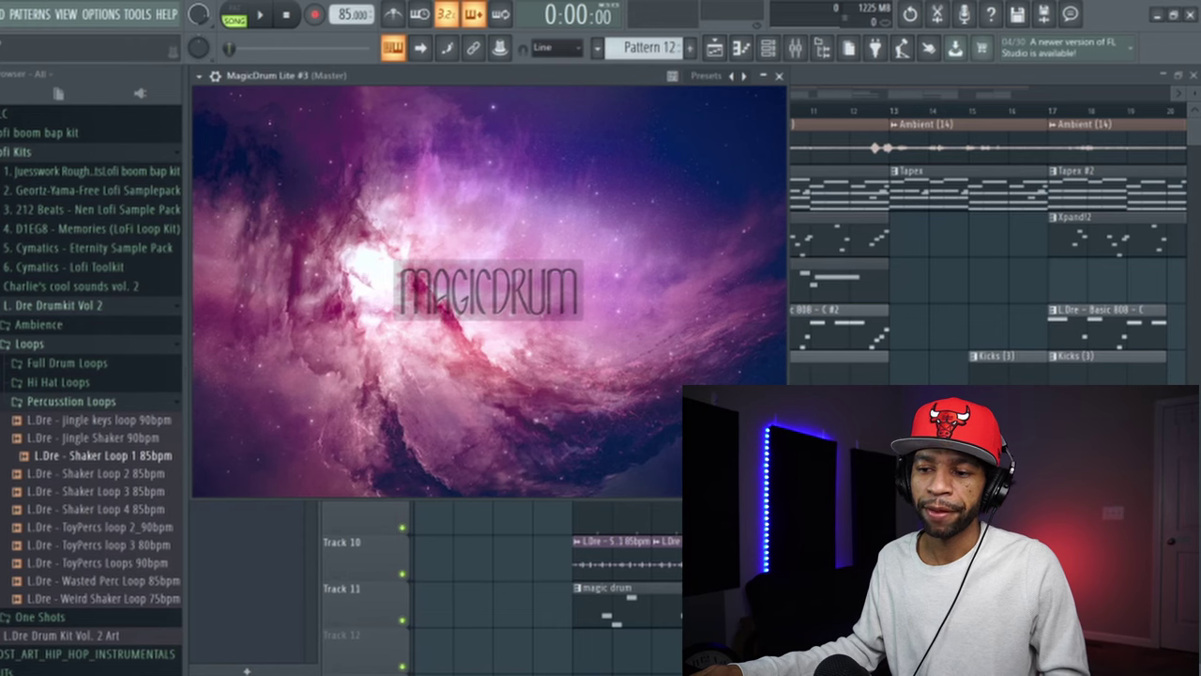
Get past the MagicDrum Lite splash screen, set the scale to A MINOR and close the plugin window.
left_click(482, 301)
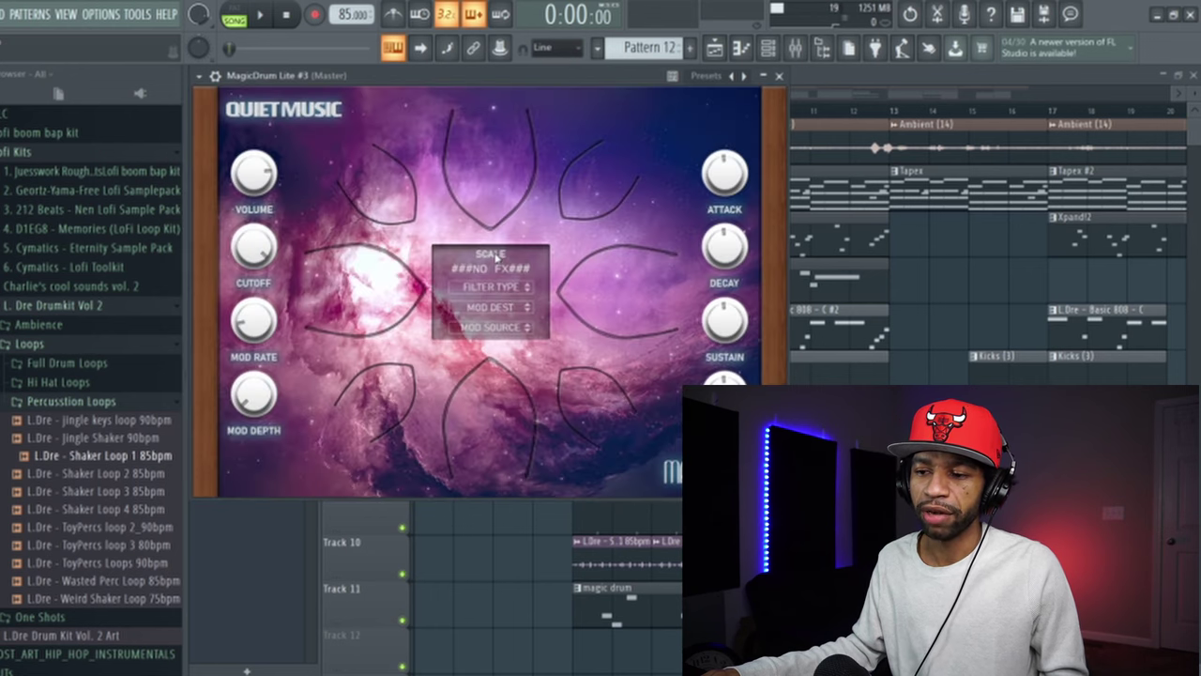
left_click(497, 269)
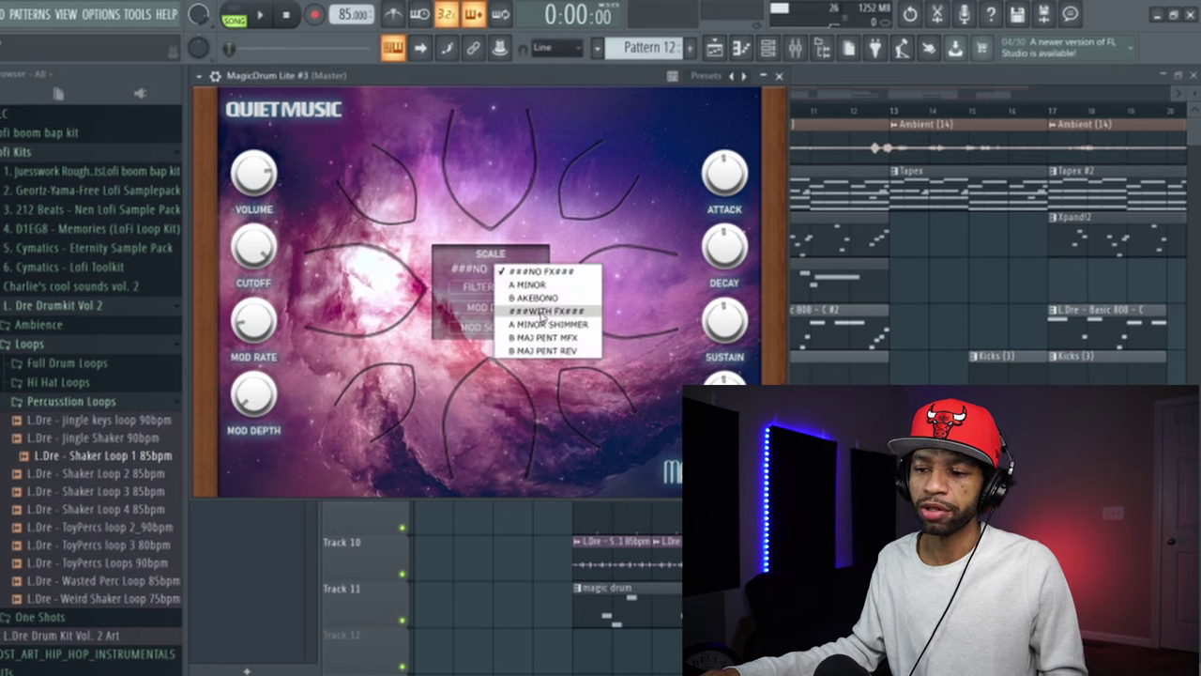
left_click(551, 287)
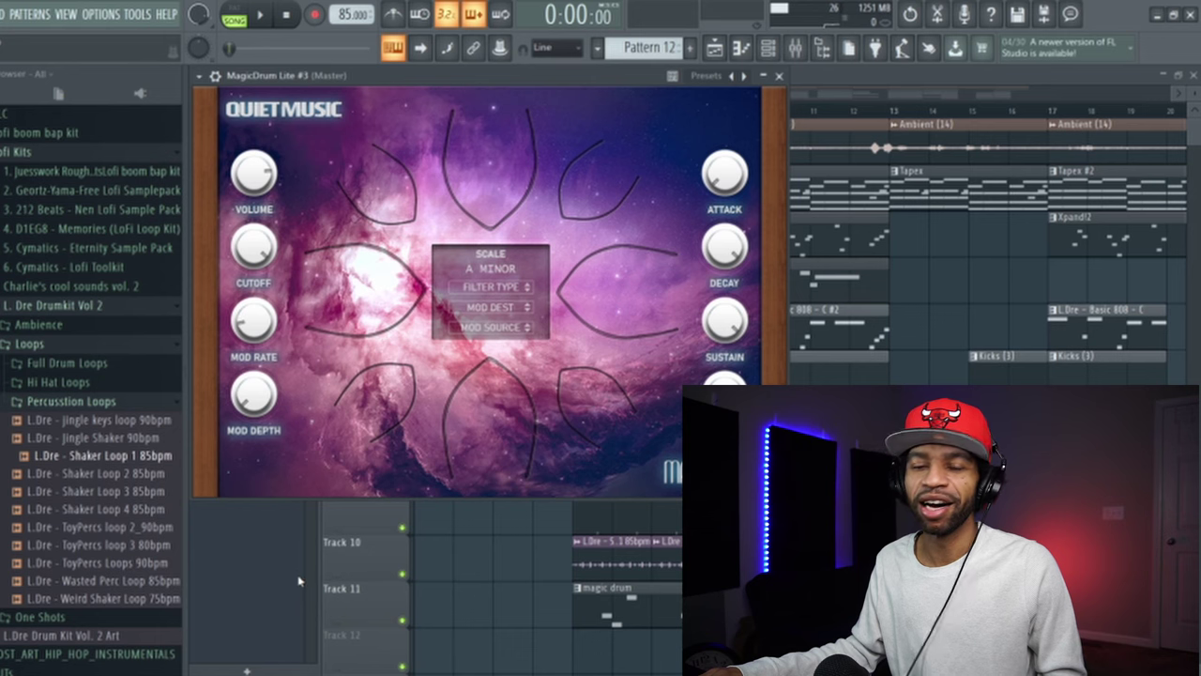
key("Escape")
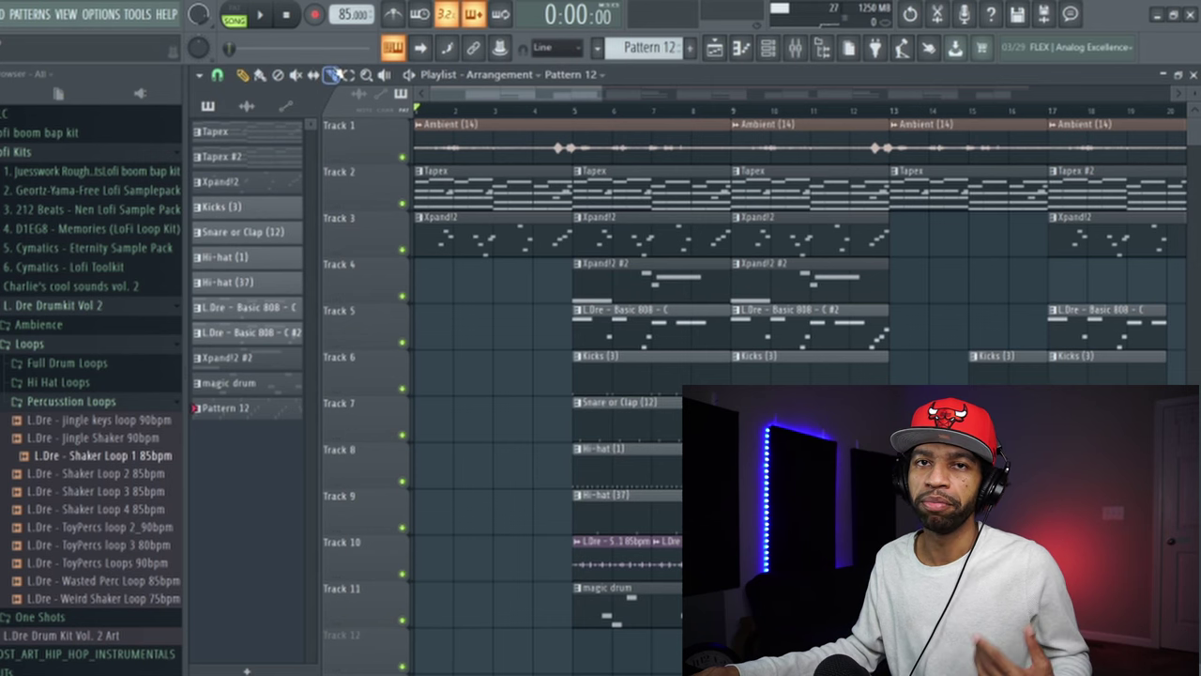
Play the song arrangement from the start through about bar 17 and stop it.
left_click(264, 17)
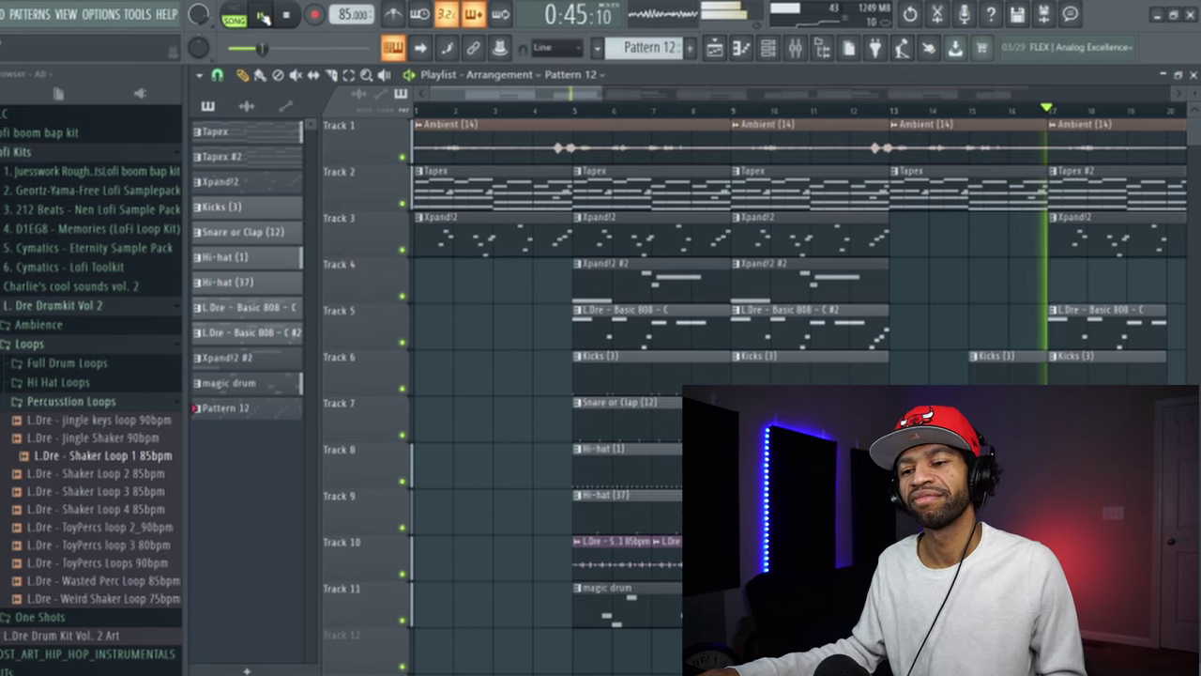
left_click(289, 16)
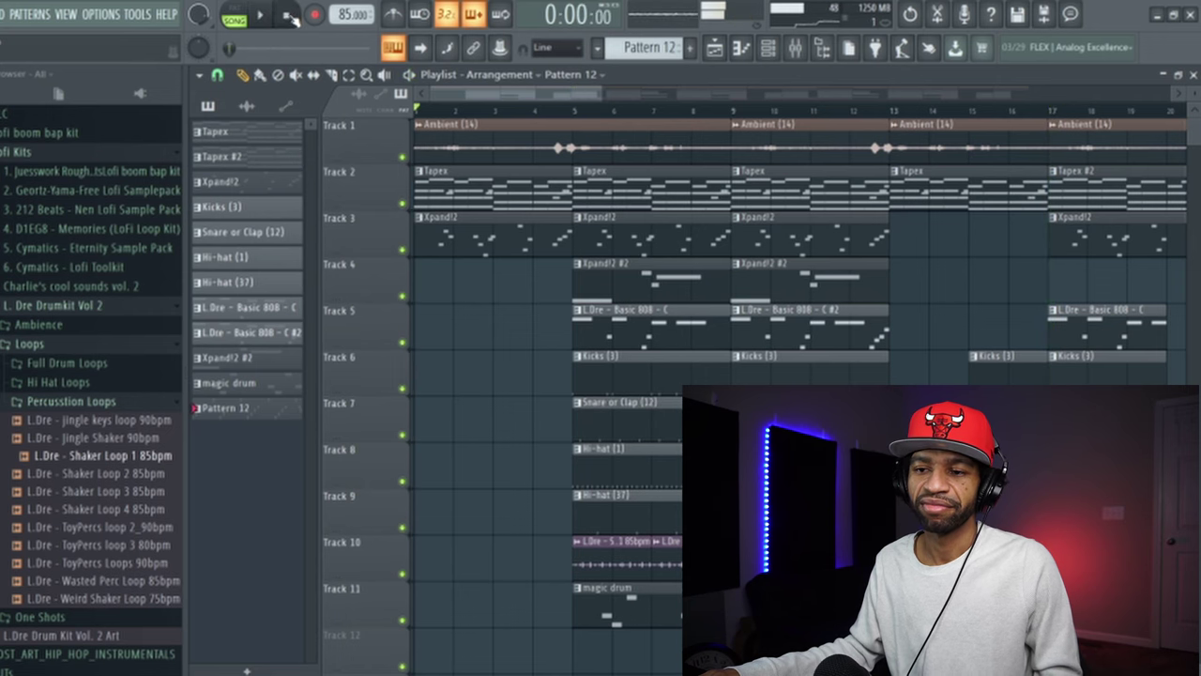
Show the channel rack, switch playback to pattern mode and open the MagicDrum Lite #3 instrument.
left_click(767, 48)
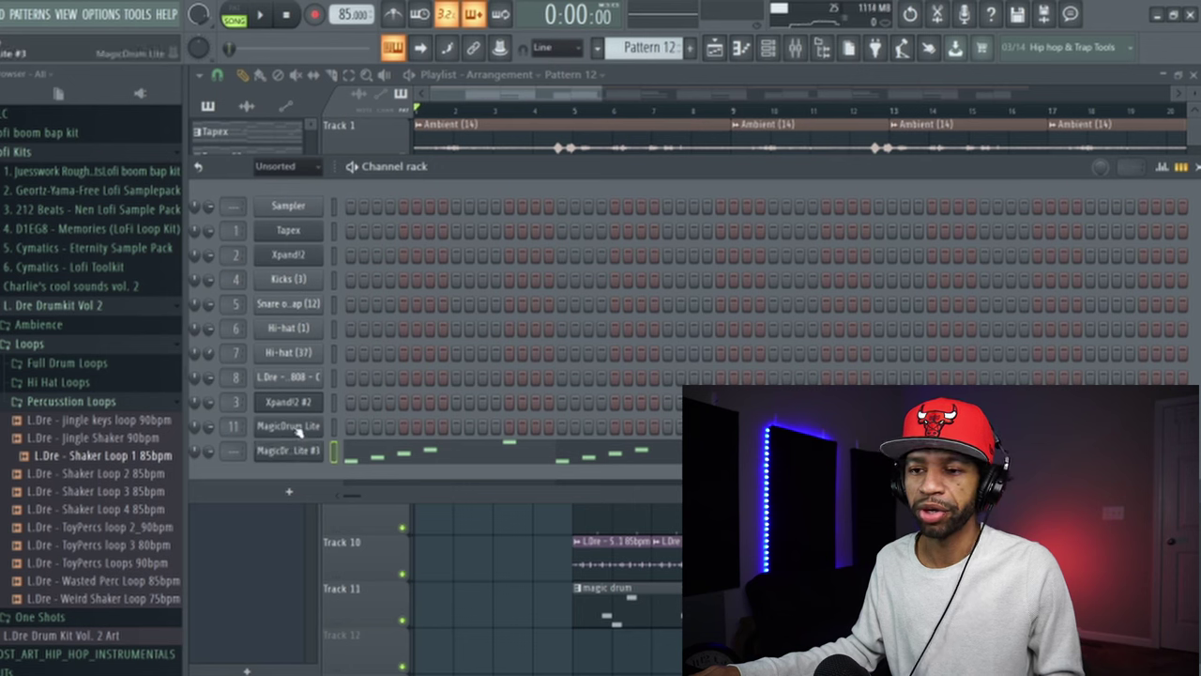
left_click(237, 15)
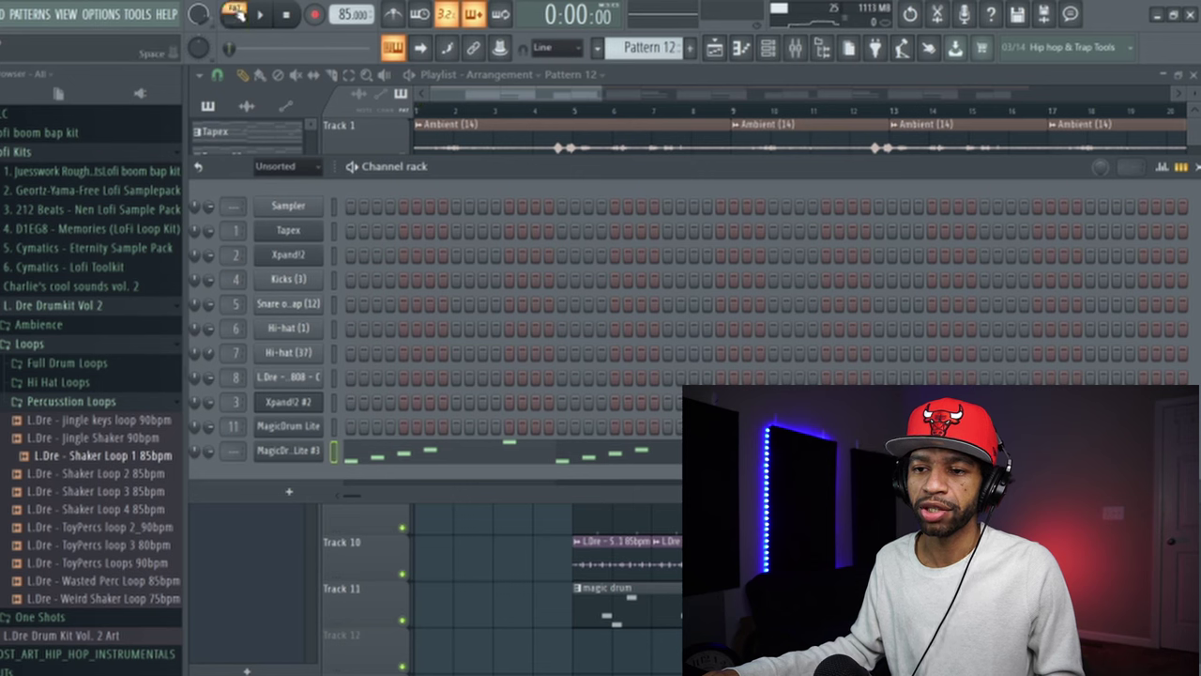
left_click(299, 452)
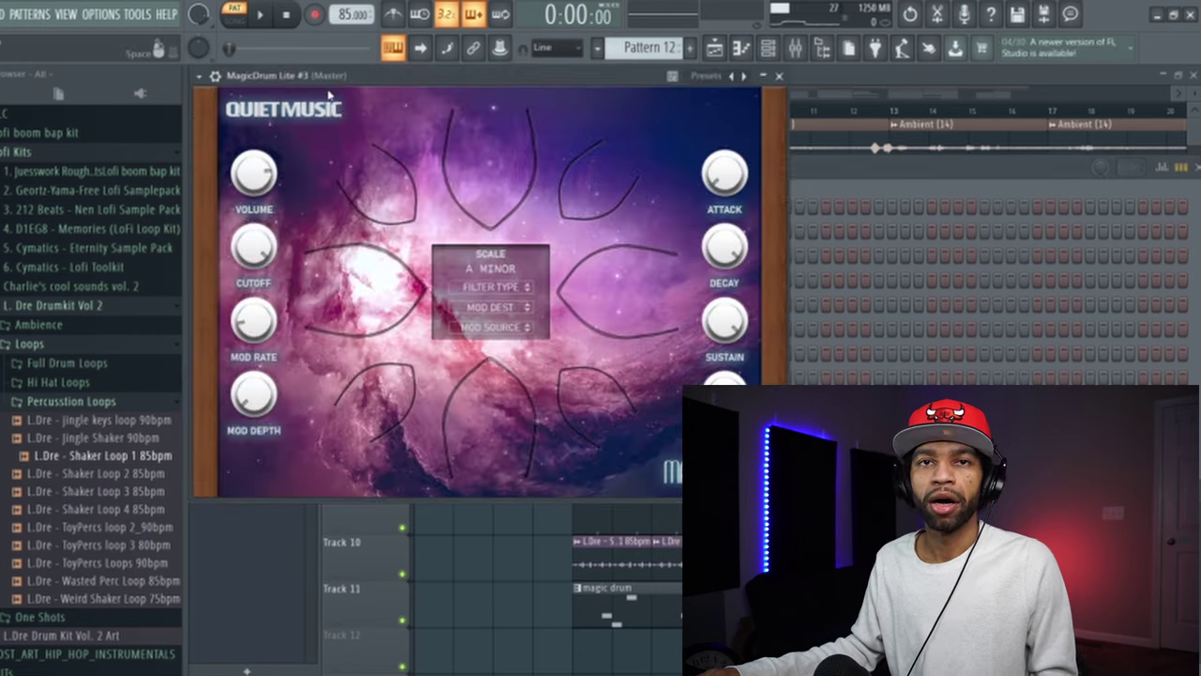
Check the available scales without changing the selection, and audition several drum tongues in A MINOR.
left_click(491, 270)
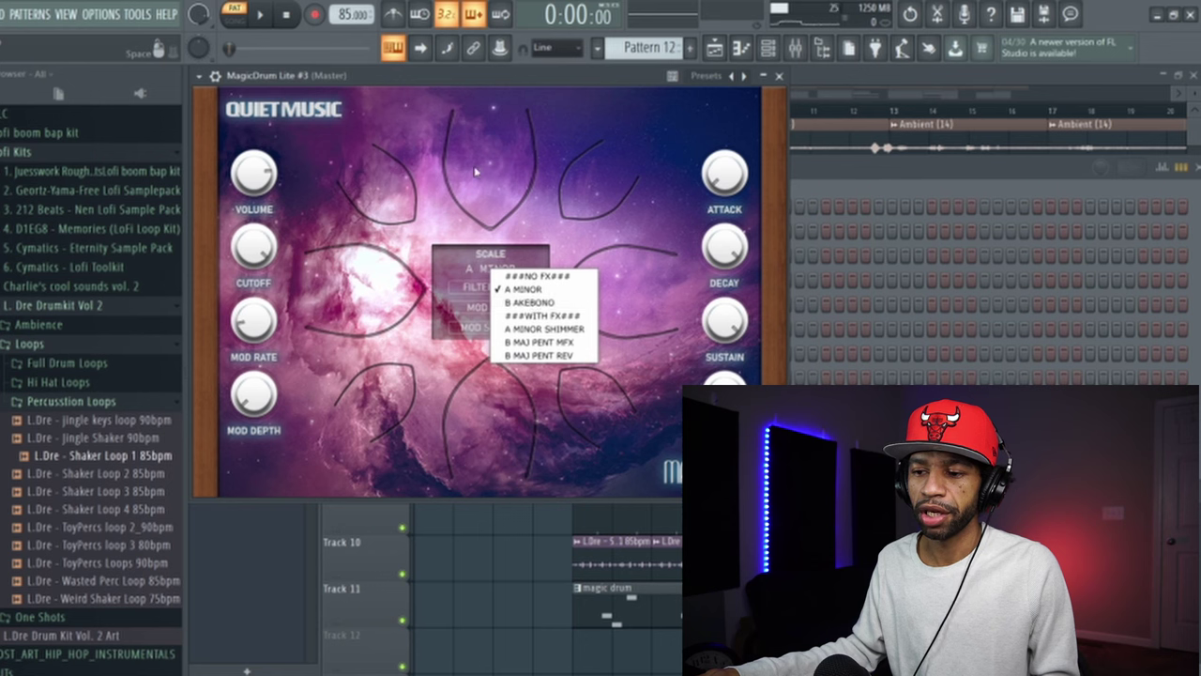
left_click(391, 199)
left_click(491, 169)
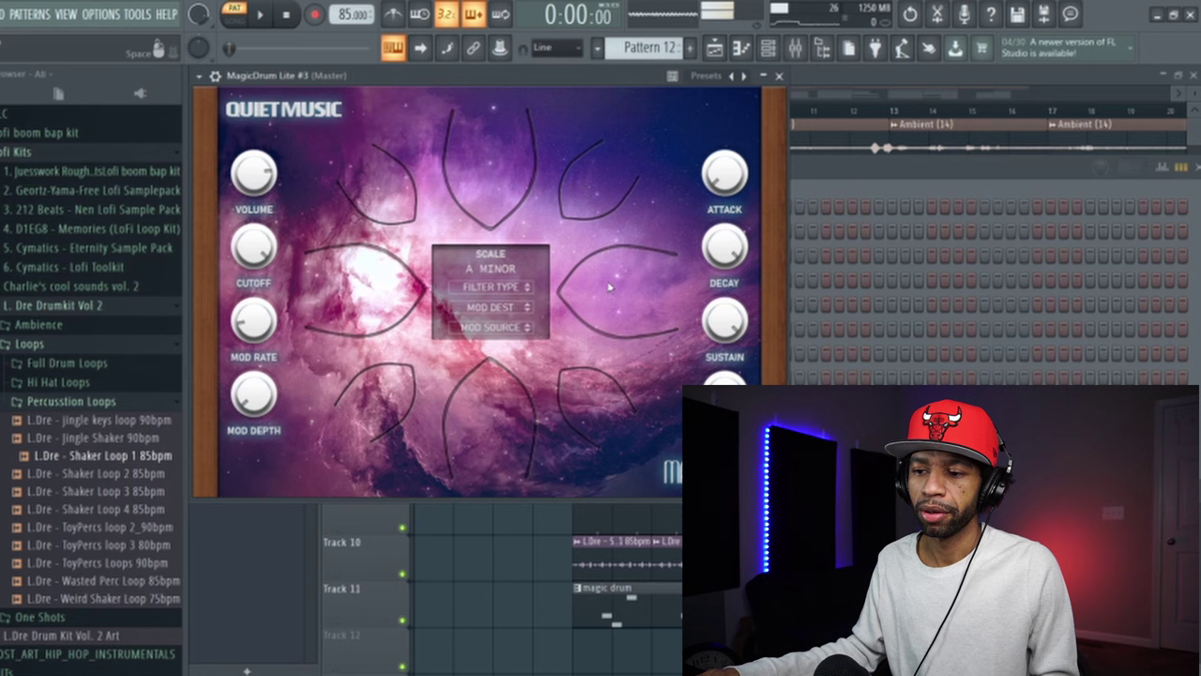
left_click(376, 399)
left_click(328, 314)
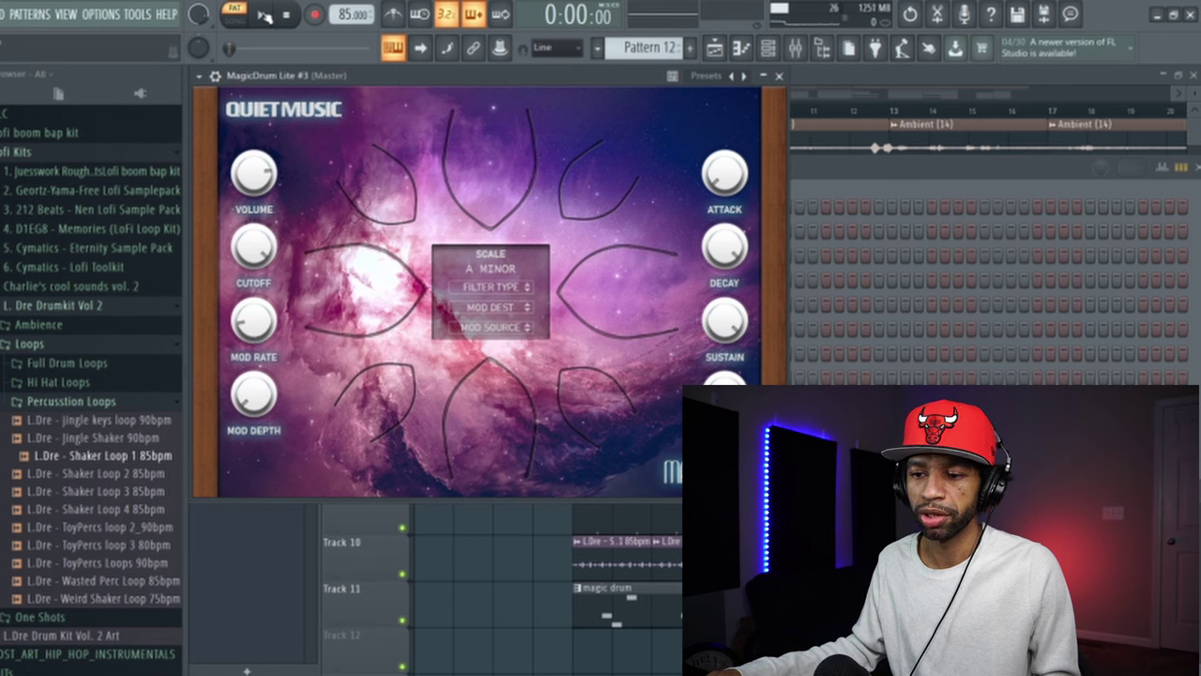
Check the modulation destination options, and choose a filter type for the A MINOR sound.
left_click(508, 308)
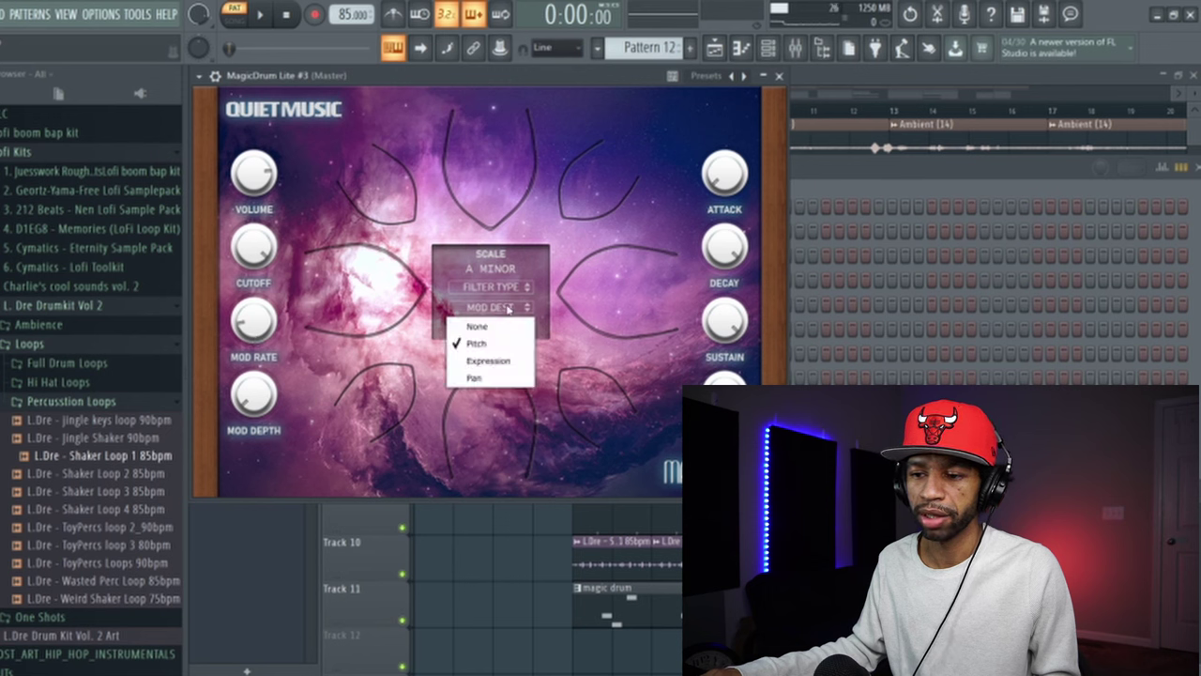
left_click(599, 299)
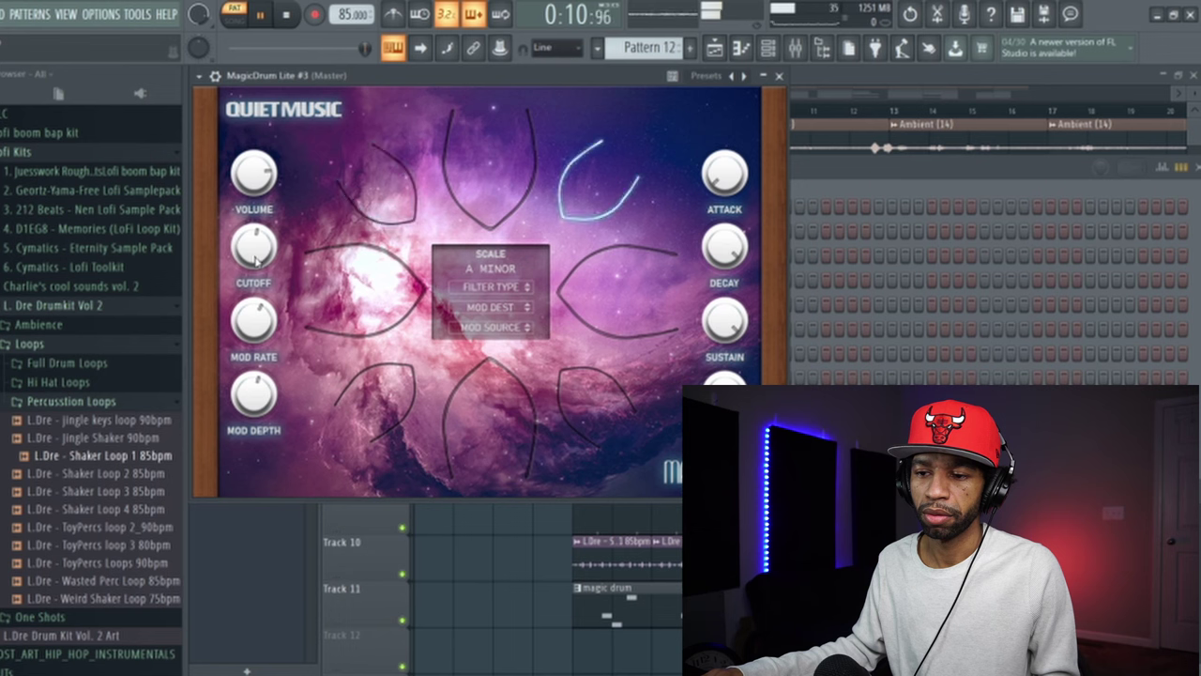
left_click(460, 287)
left_click(462, 322)
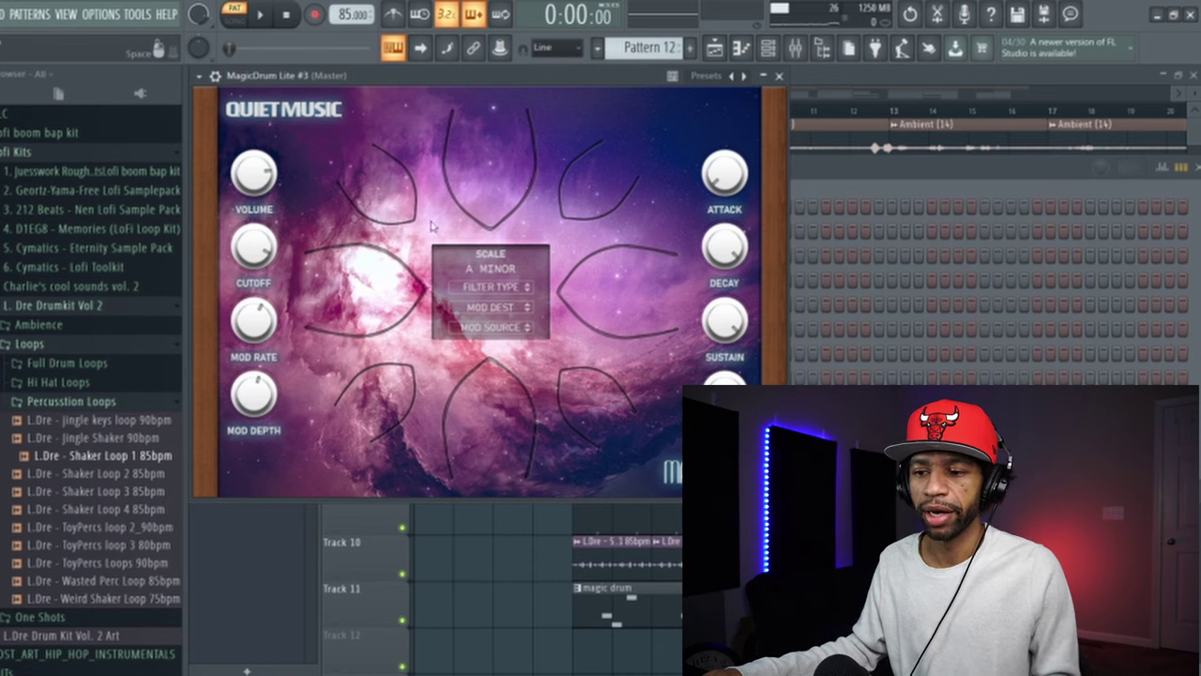
Set the MagicDrum Lite scale to B AKEBONO.
left_click(503, 271)
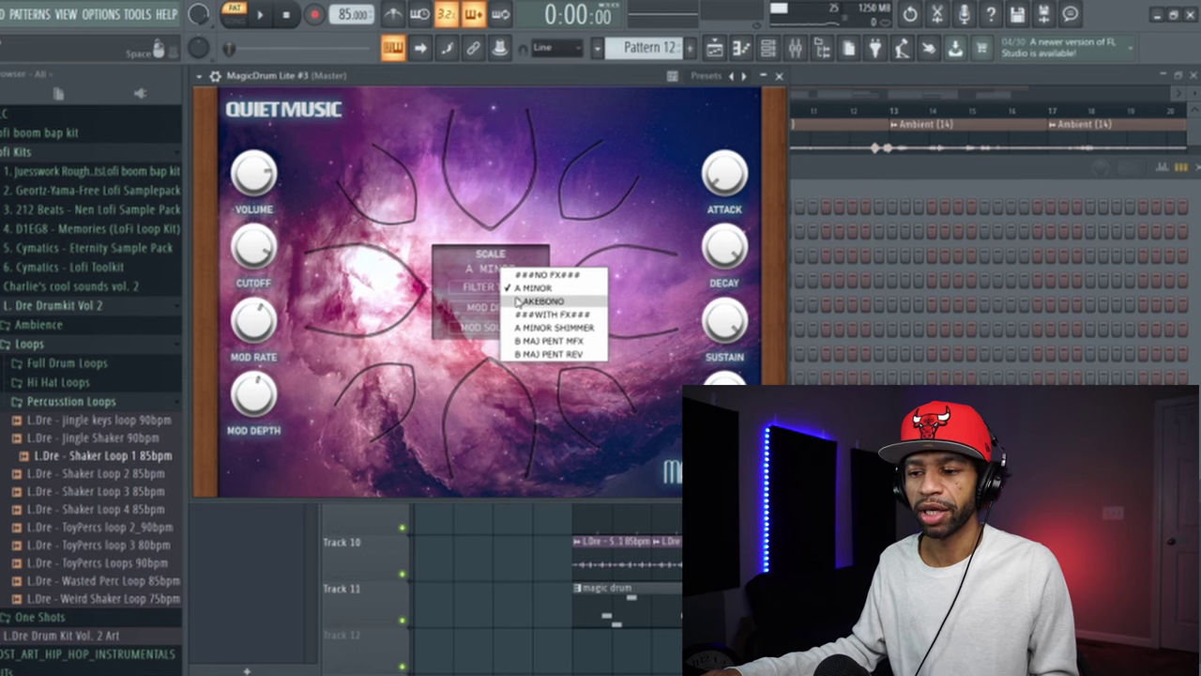
left_click(535, 301)
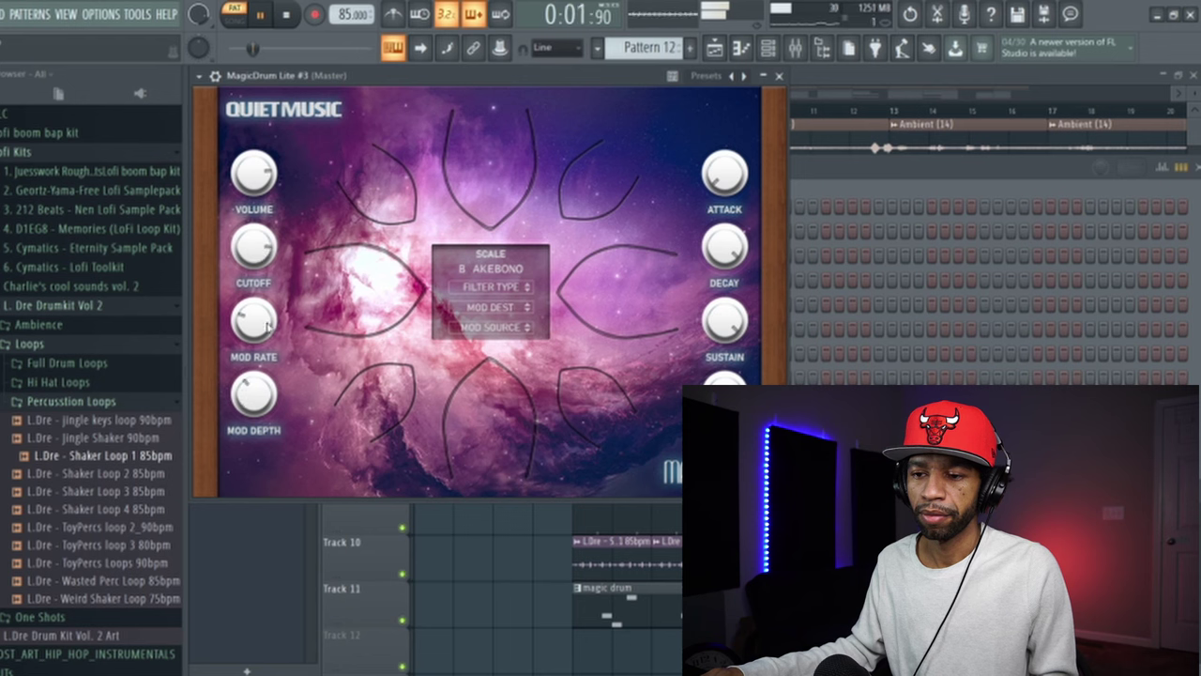
Choose the filter type, modulation destination and modulation source for the B AKEBONO sound while the pattern plays.
left_click(503, 292)
left_click(490, 340)
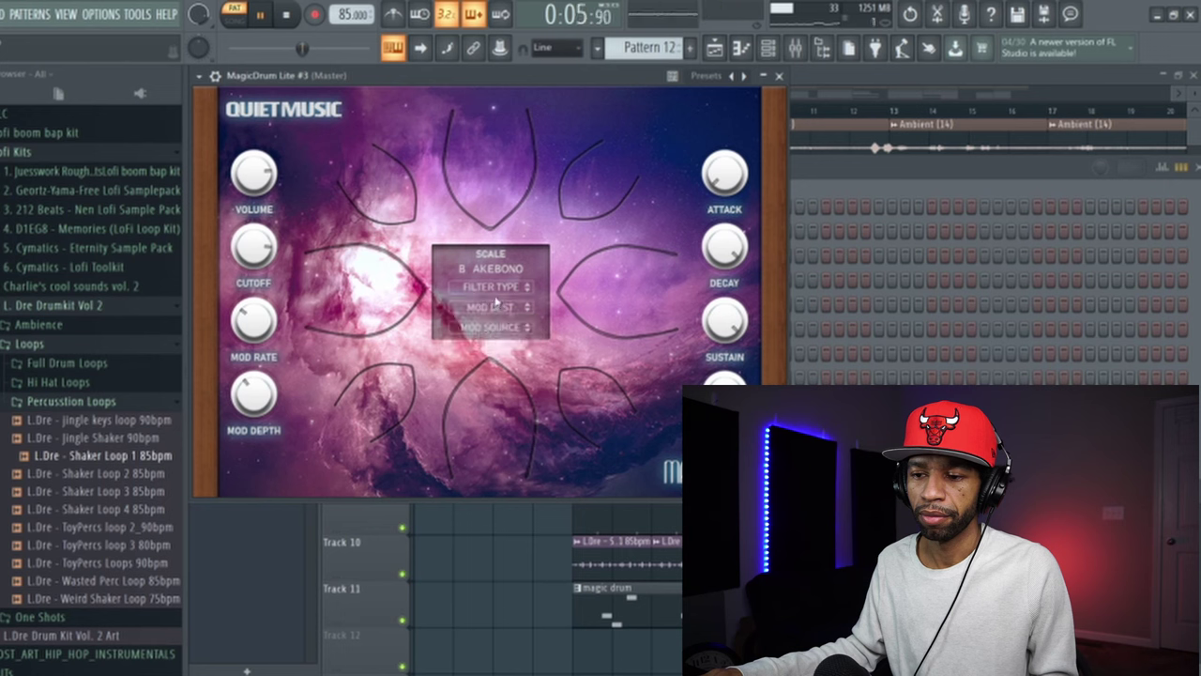
left_click(494, 305)
left_click(483, 323)
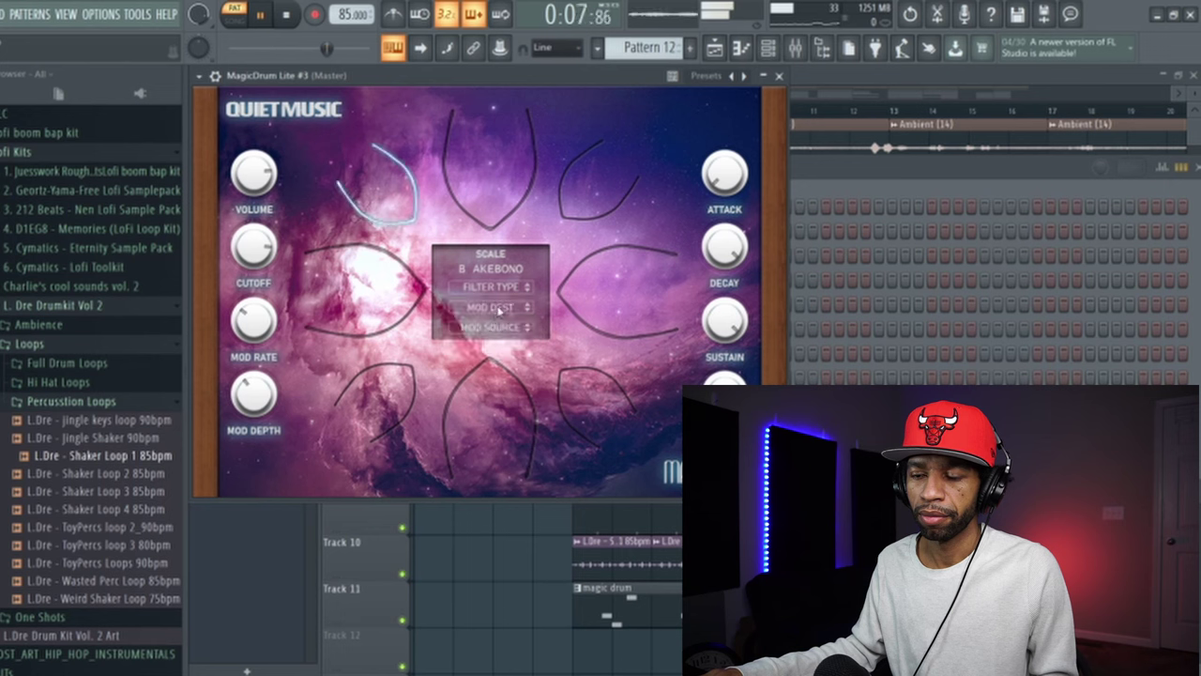
left_click(488, 327)
left_click(482, 360)
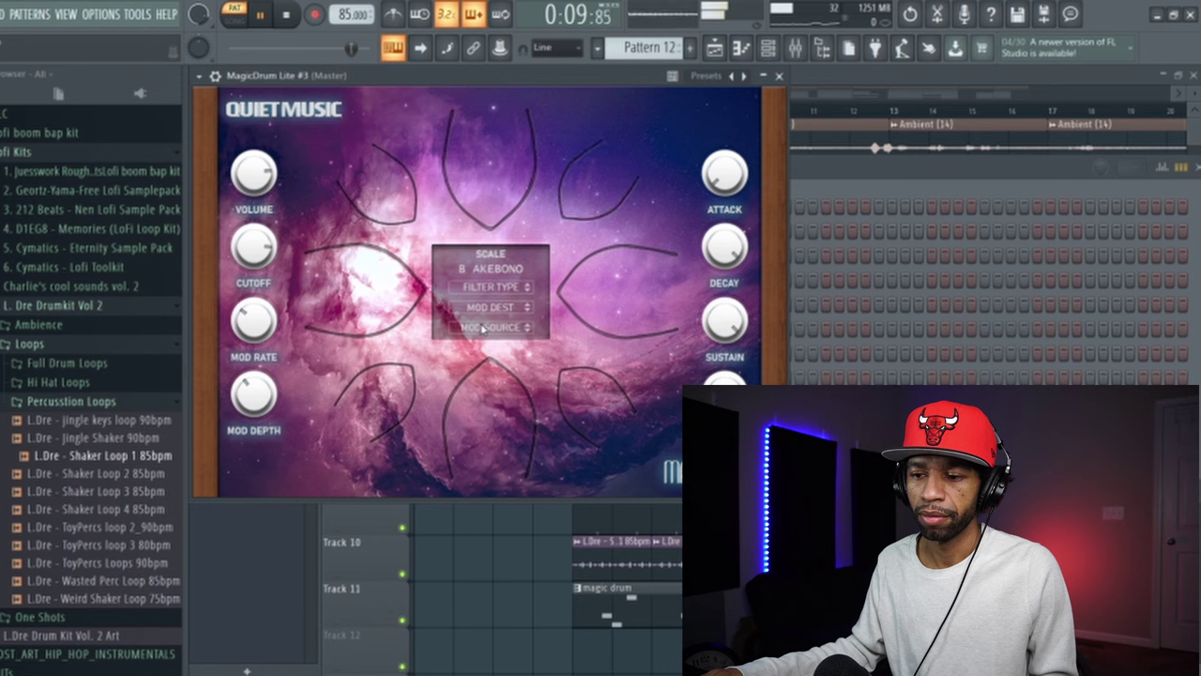
Try After Touch as the modulation source for the B AKEBONO sound, and switch it to Mod Wheel while the pattern plays.
left_click(482, 327)
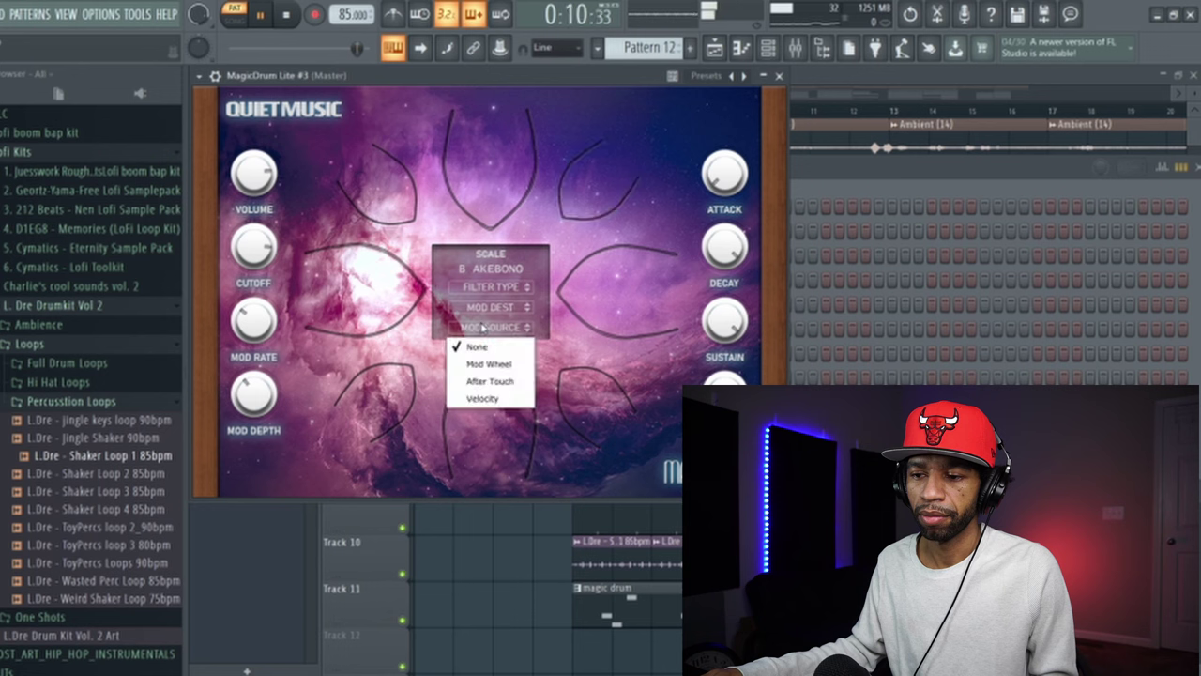
left_click(472, 383)
left_click(488, 329)
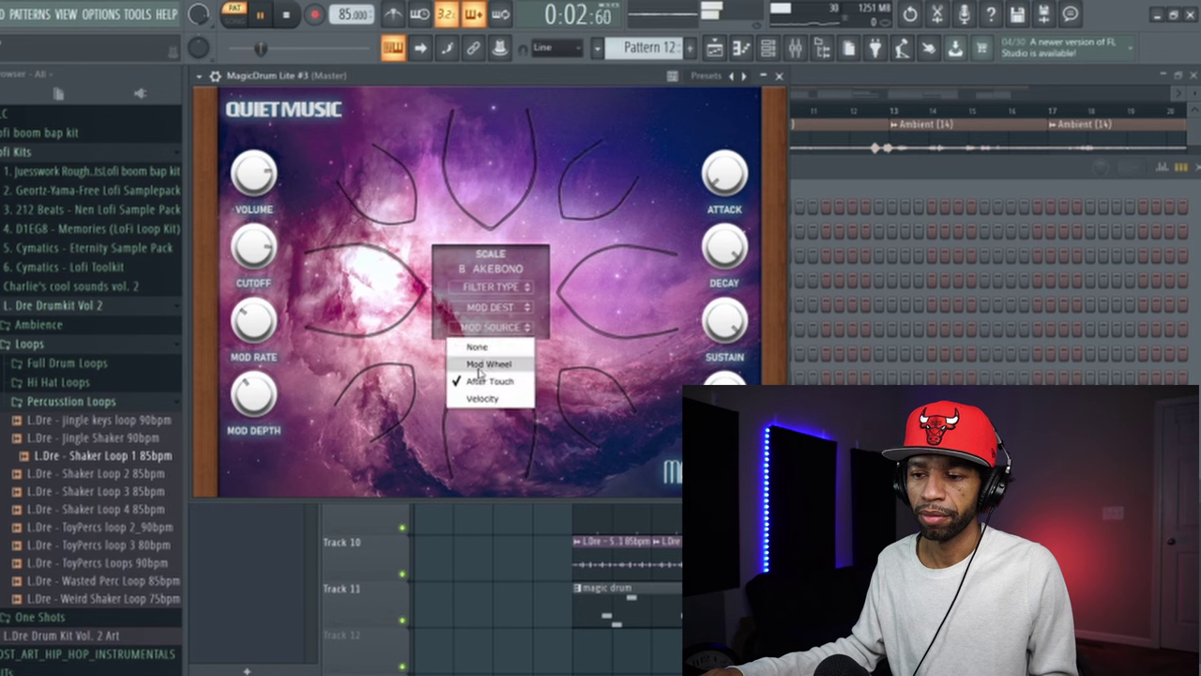
left_click(486, 364)
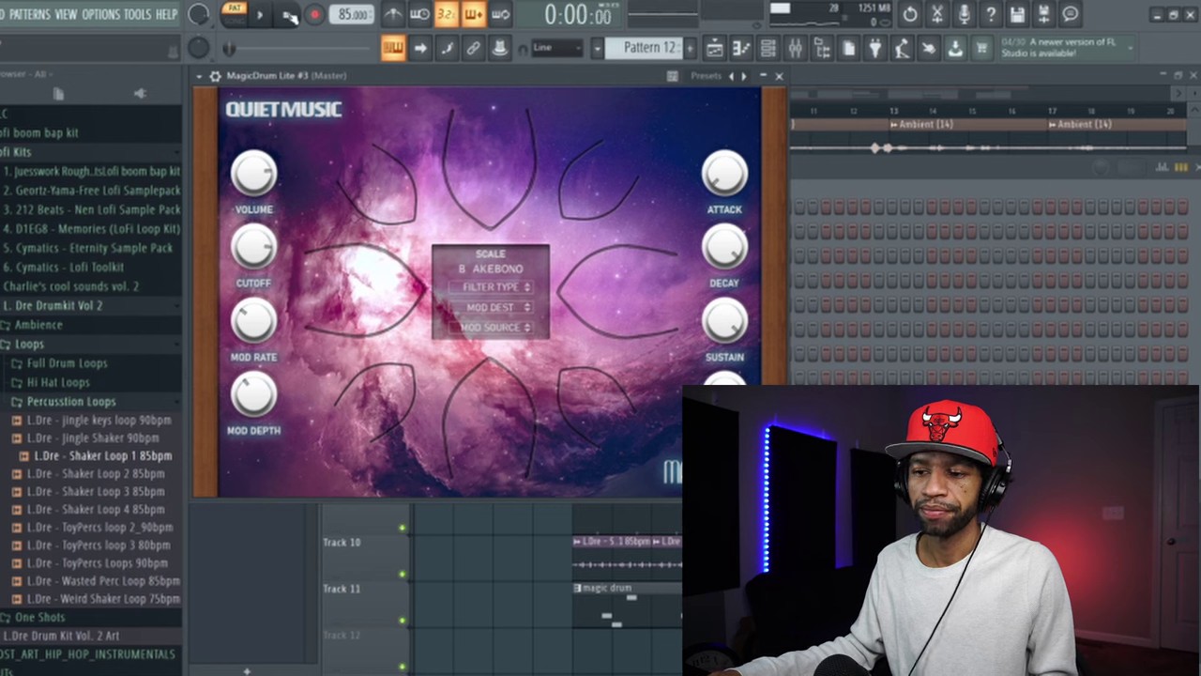
Set the MagicDrum Lite scale to A MINOR SHIMMER and audition it by playing and stopping the pattern.
left_click(506, 270)
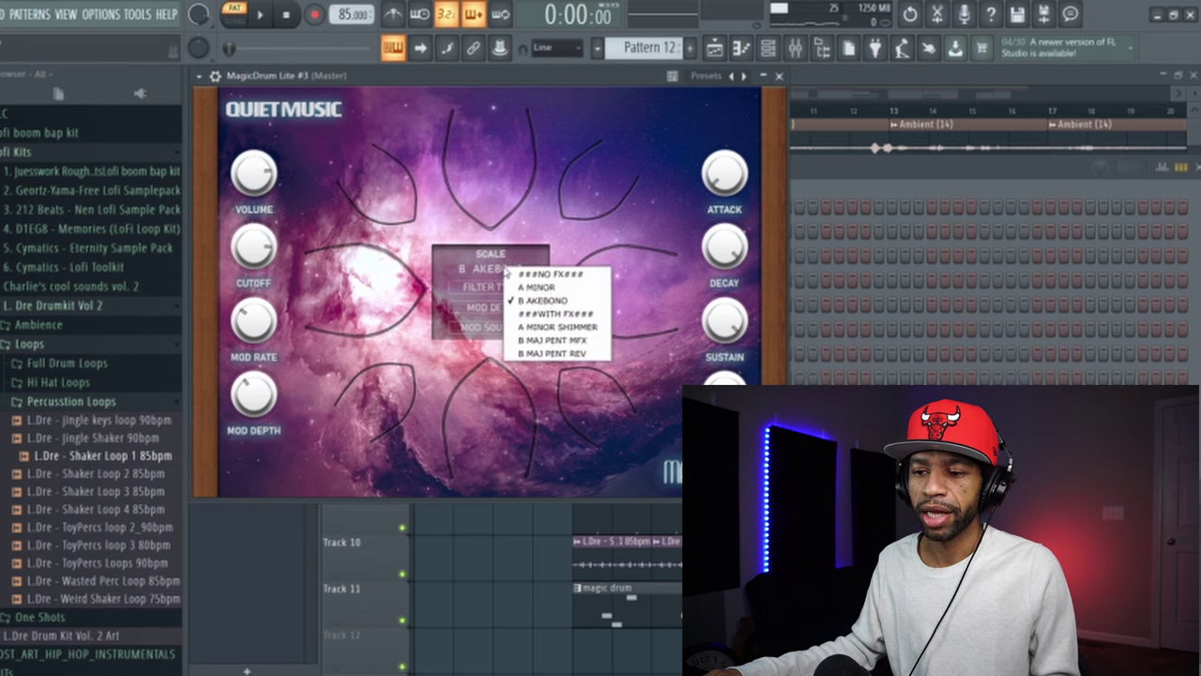
left_click(528, 328)
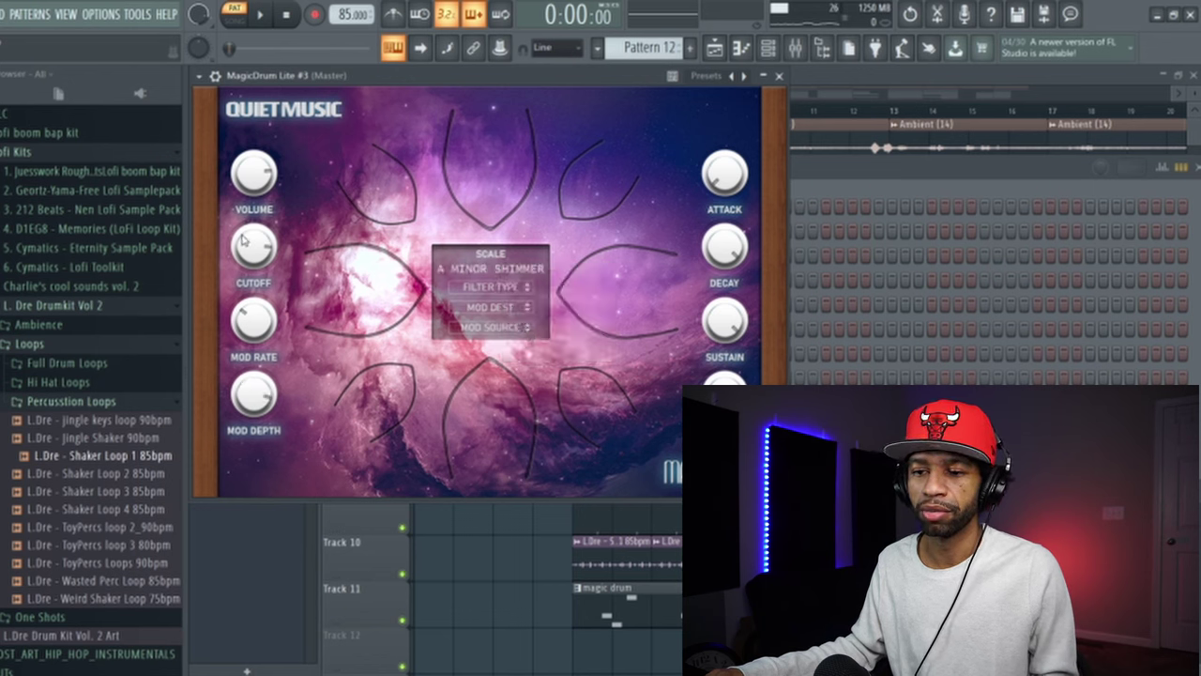
left_click(260, 14)
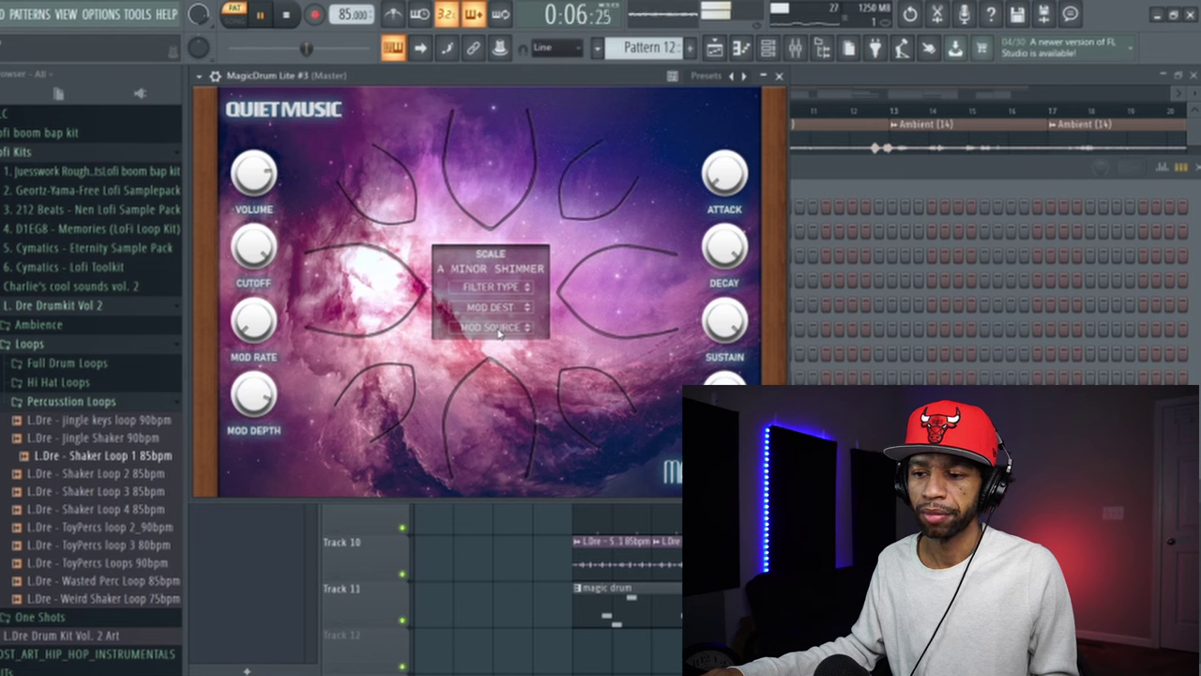
left_click(287, 15)
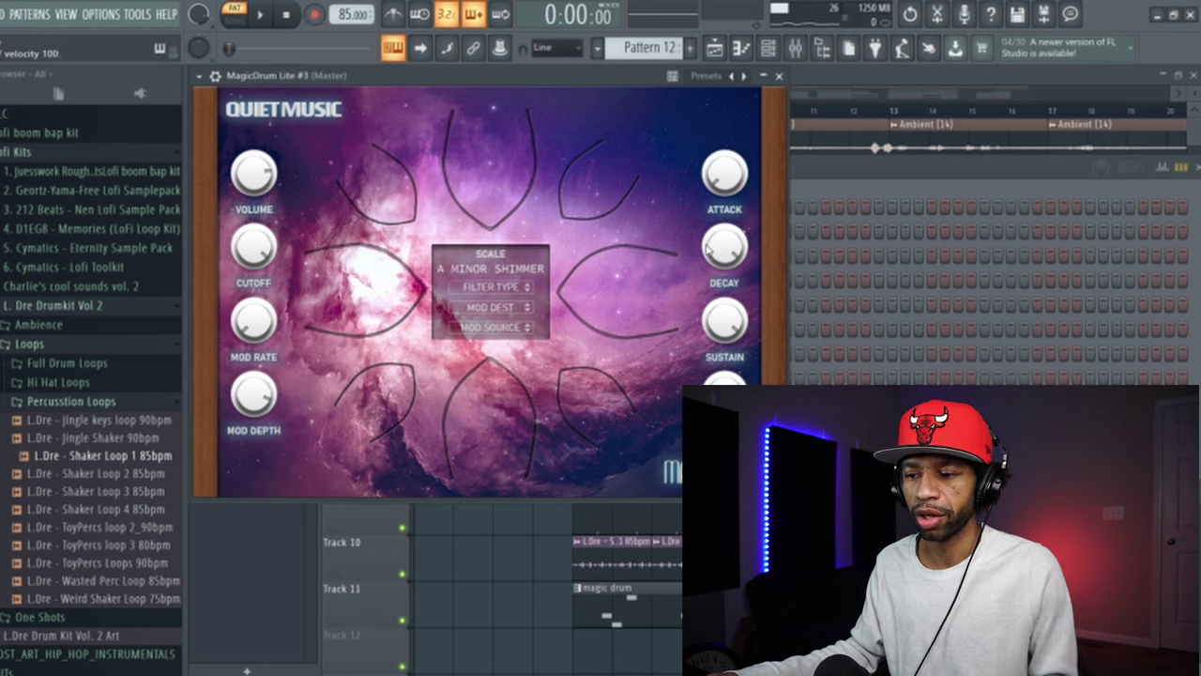
Set the MagicDrum Lite scale to B MAJ PENT MFX and start pattern playback to hear it.
left_click(495, 264)
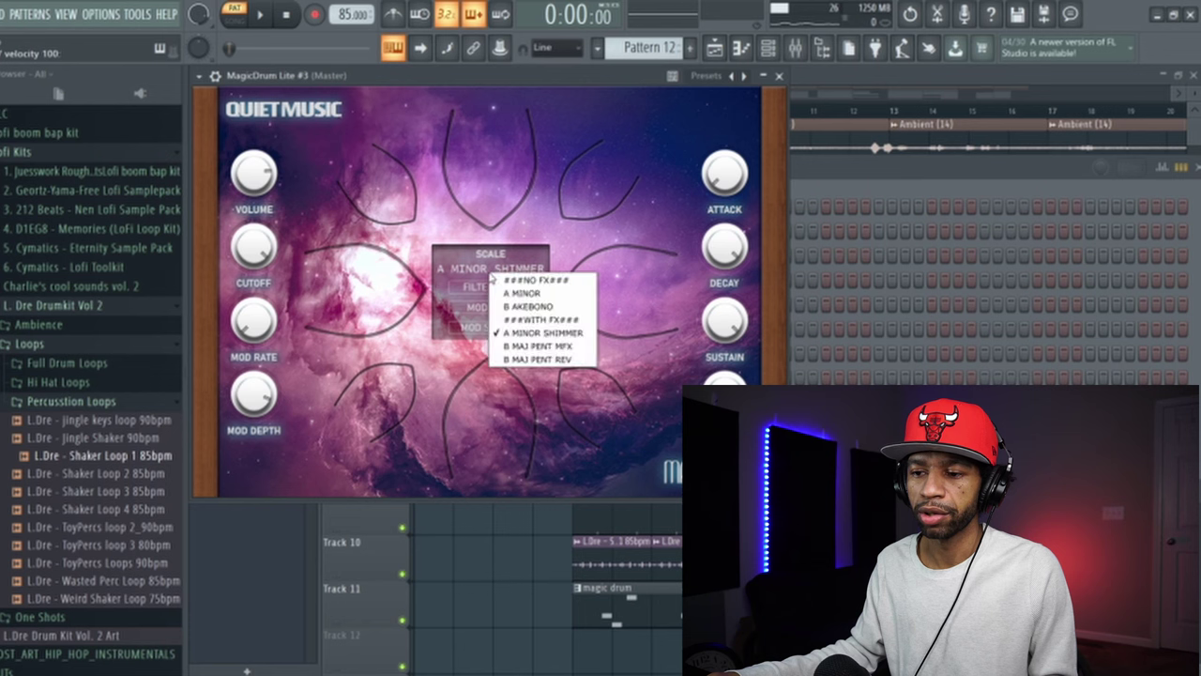
left_click(525, 349)
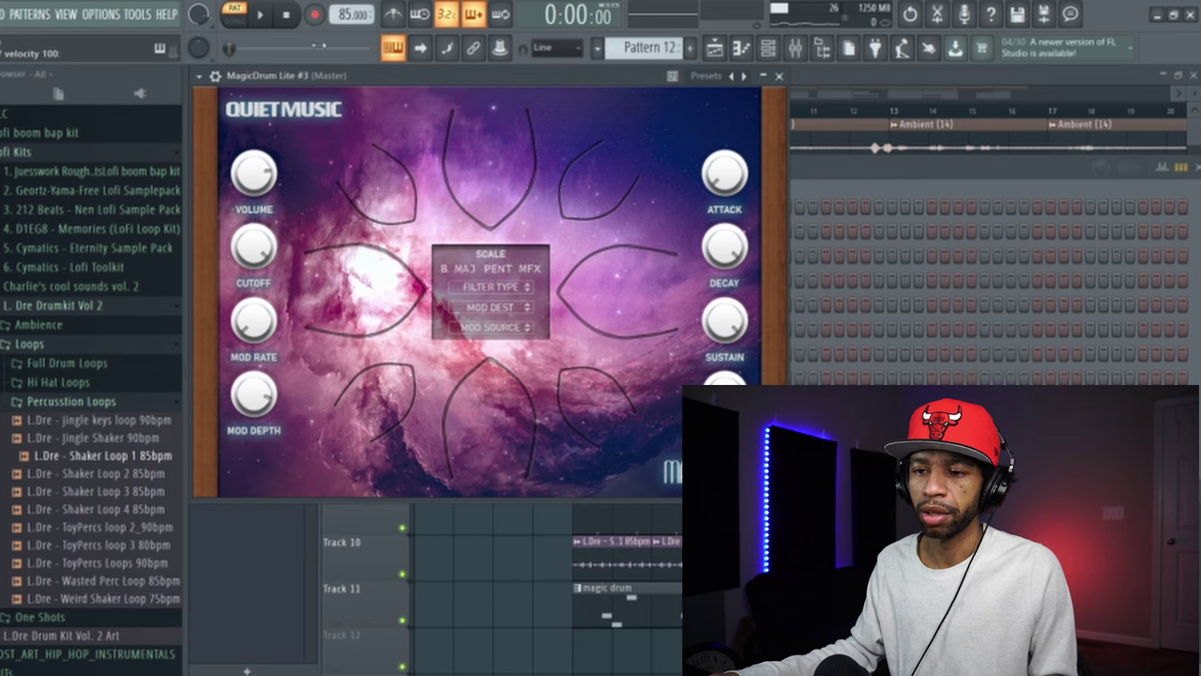
left_click(259, 19)
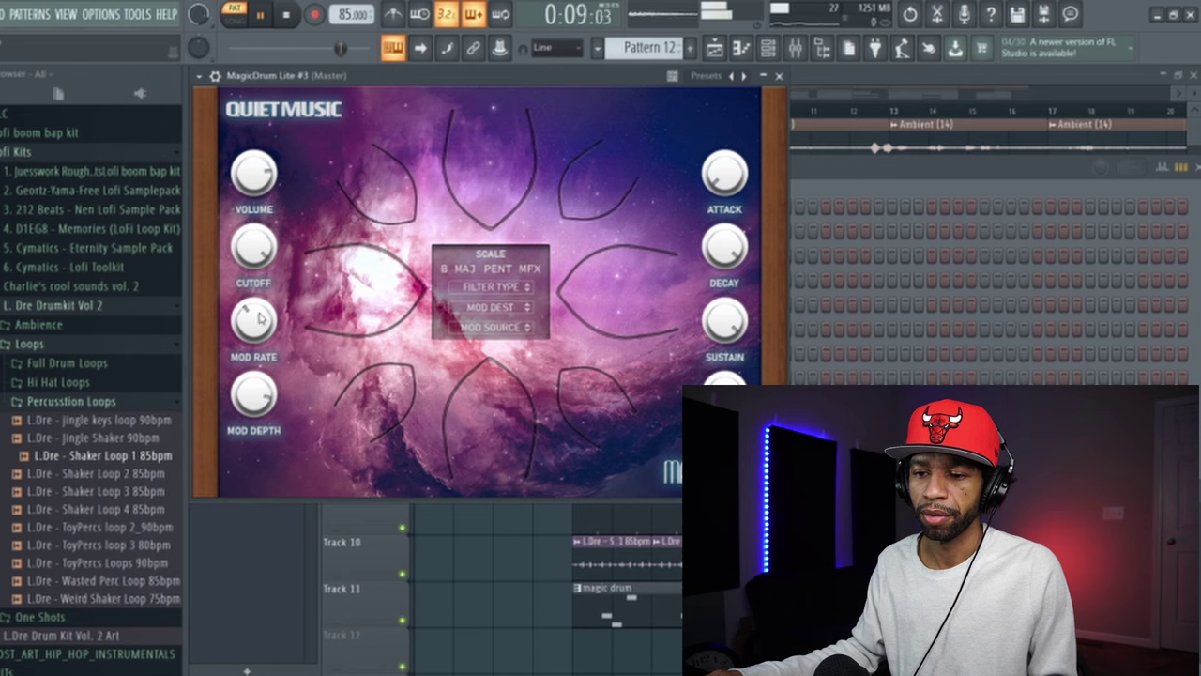
Set the B MAJ PENT MFX sound's modulation source to Mod Wheel, check its filter type options, and stop playback.
left_click(497, 328)
left_click(494, 364)
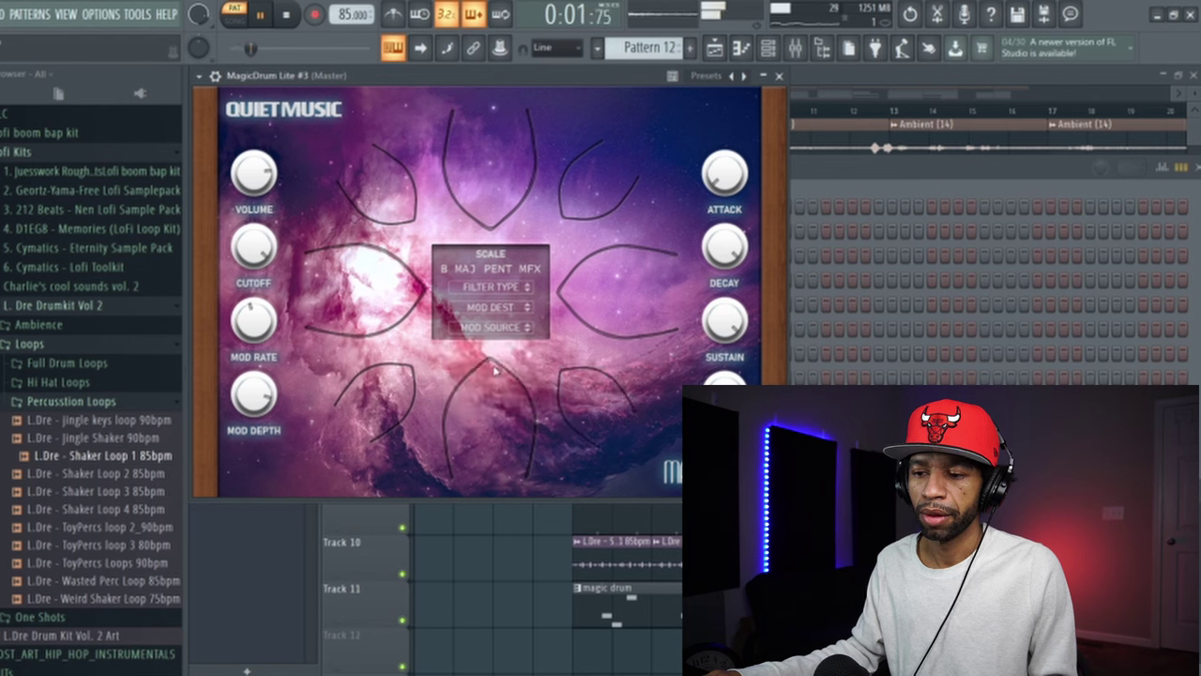
left_click(495, 287)
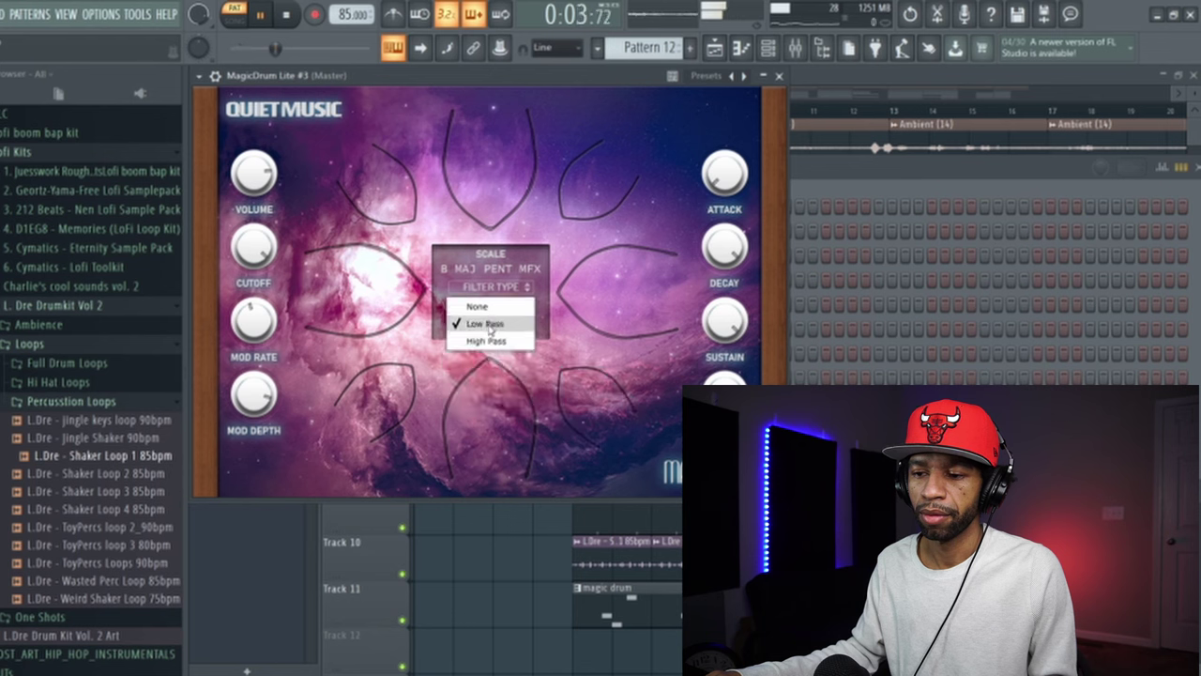
left_click(288, 14)
left_click(435, 231)
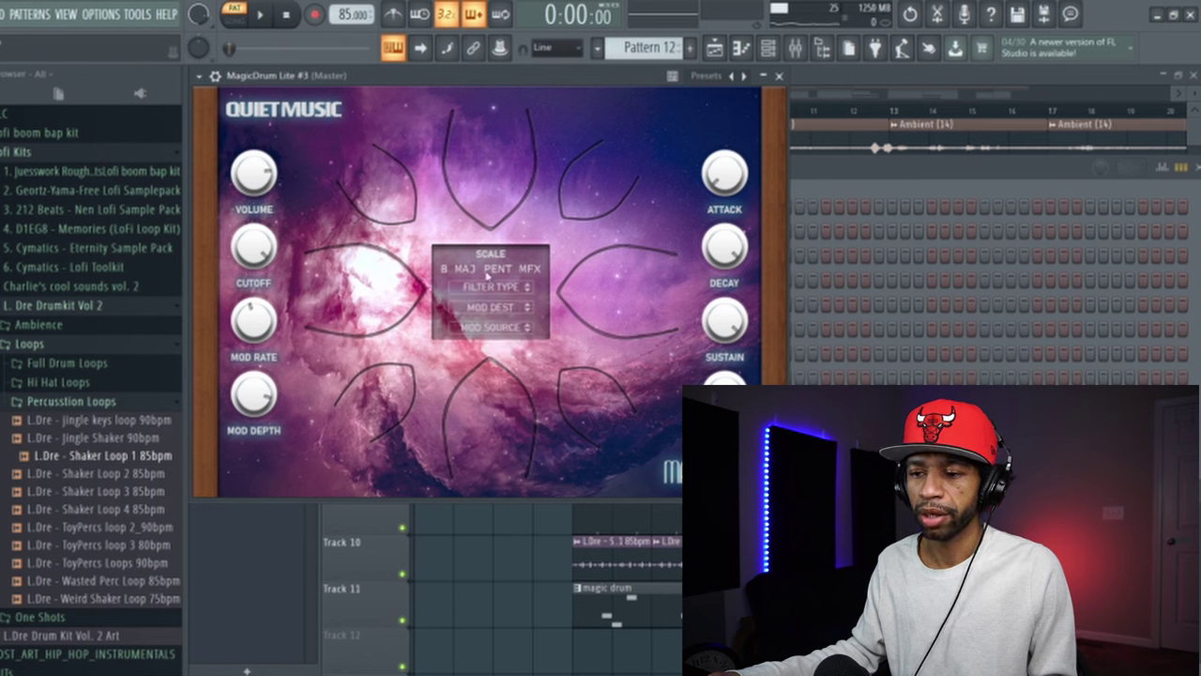
Set the MagicDrum Lite scale to B MAJ PENT REV and audition it by playing and stopping the pattern.
left_click(490, 268)
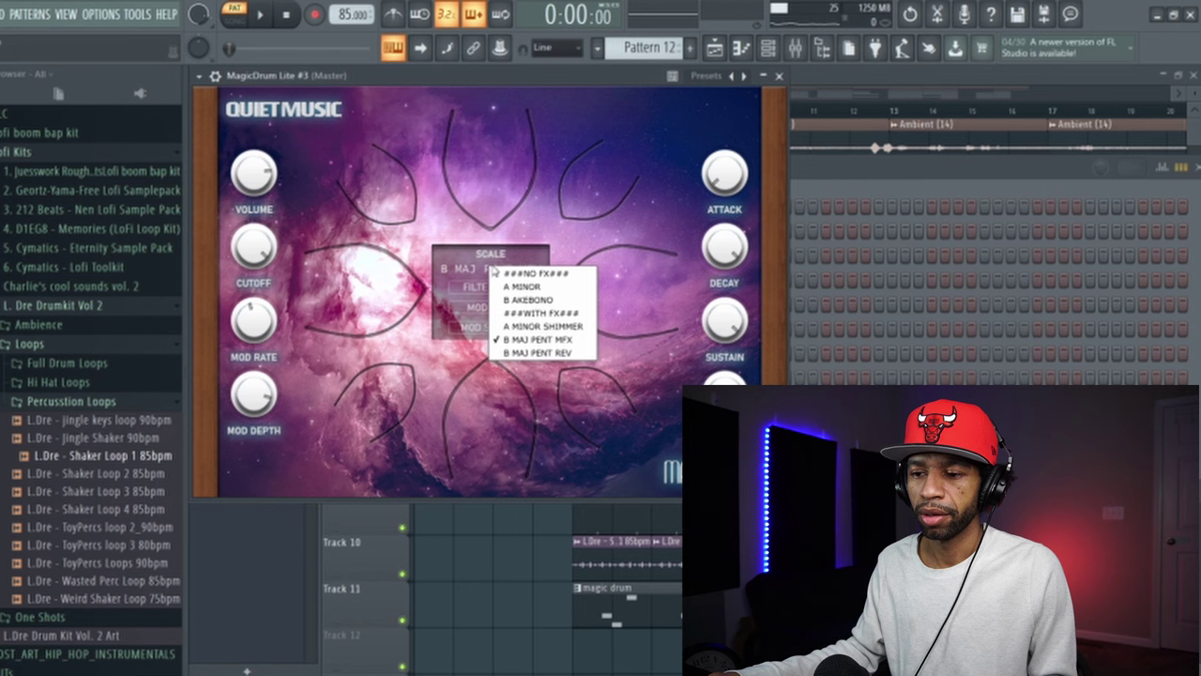
left_click(525, 353)
left_click(261, 15)
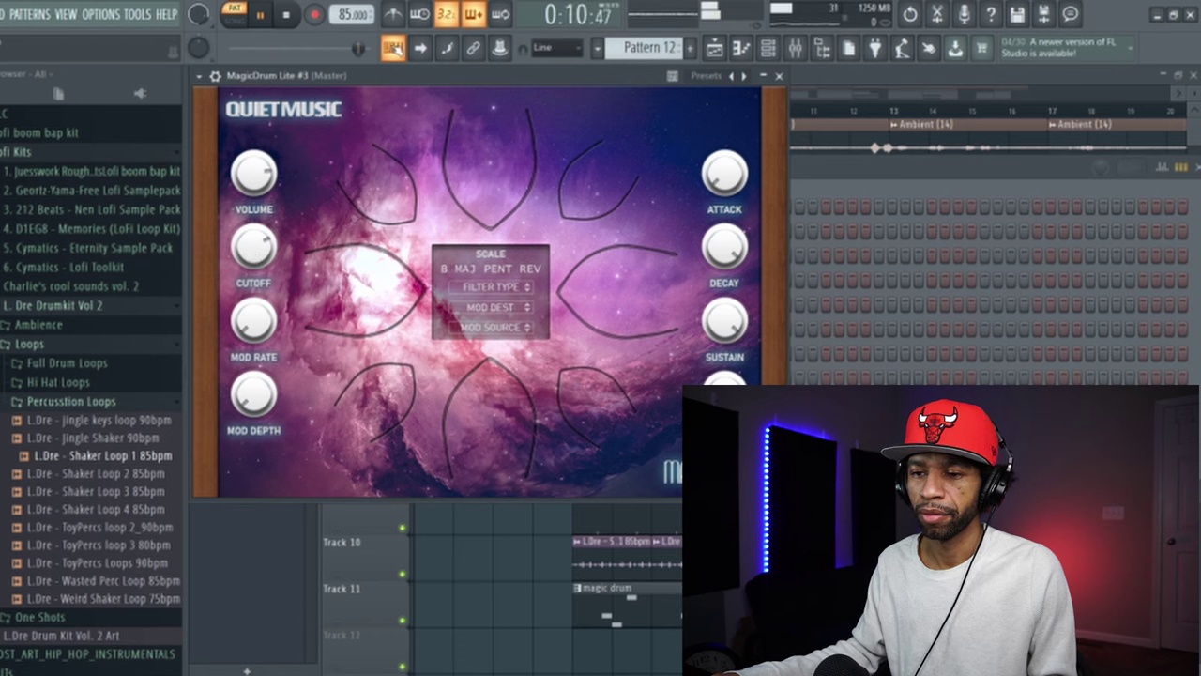
left_click(290, 16)
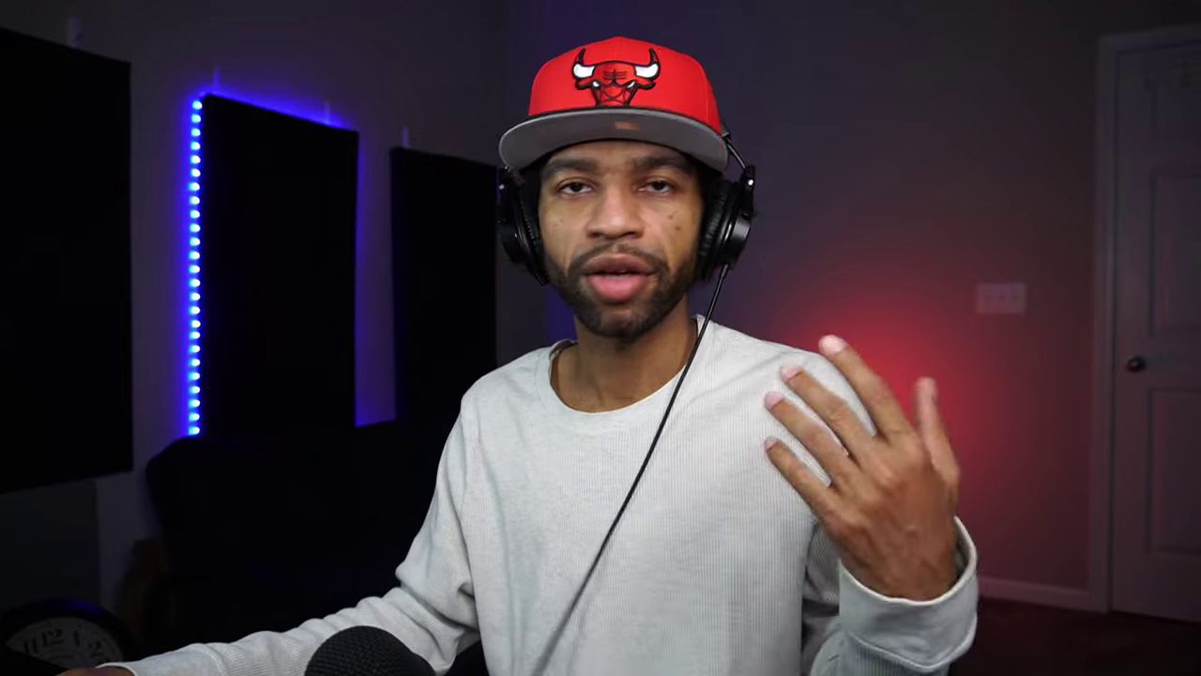